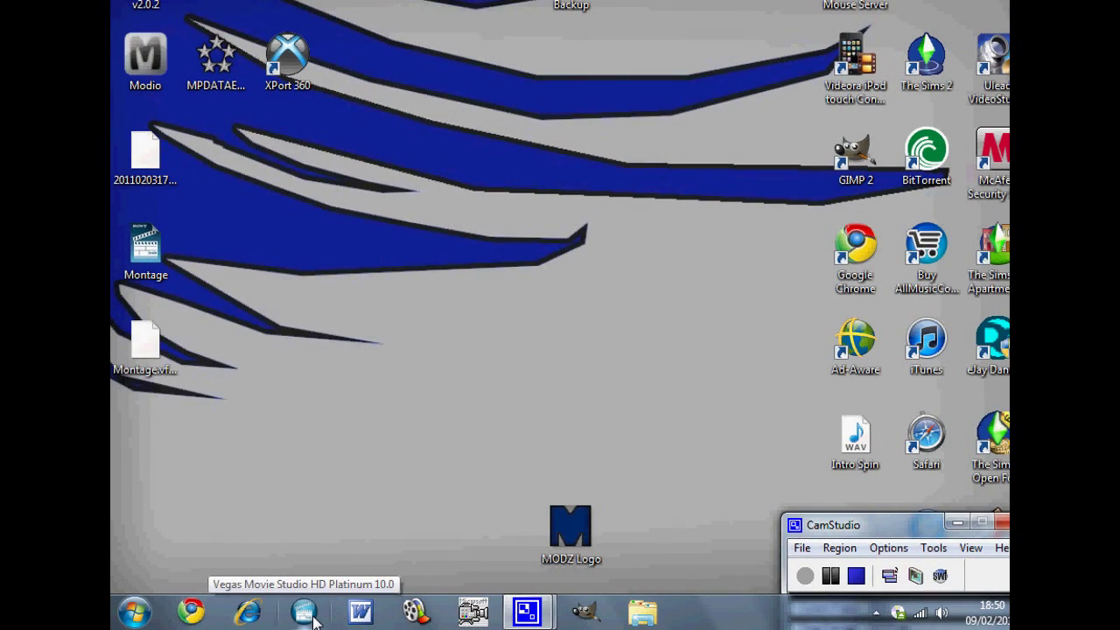
Launch Vegas Movie Studio with an empty project, declining the autosave restore.
click(315, 618)
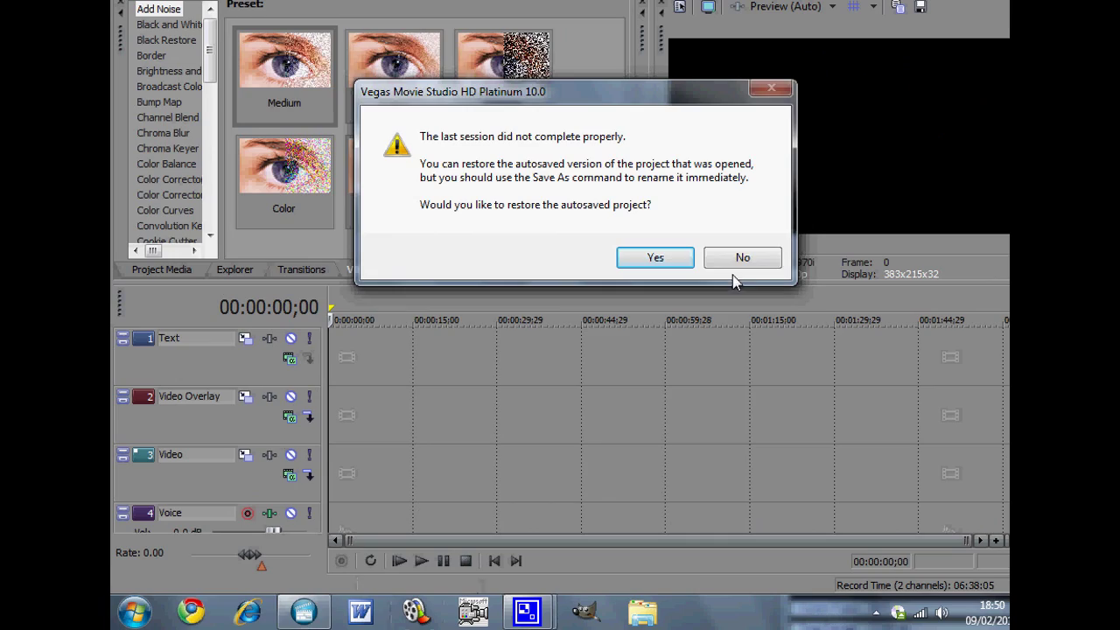
click(731, 266)
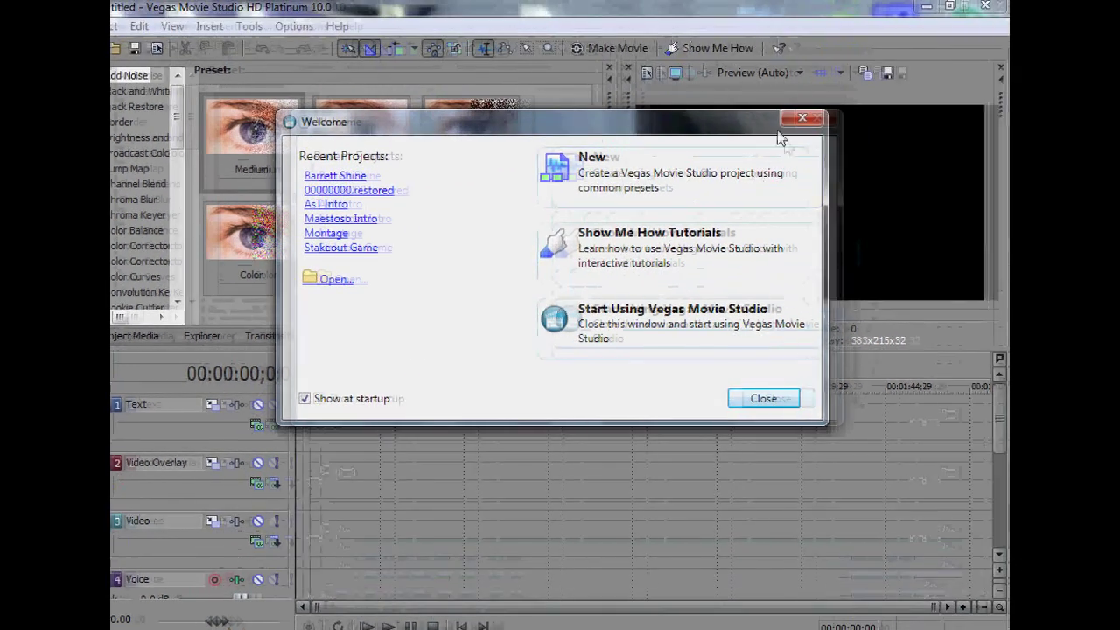
click(787, 124)
click(610, 610)
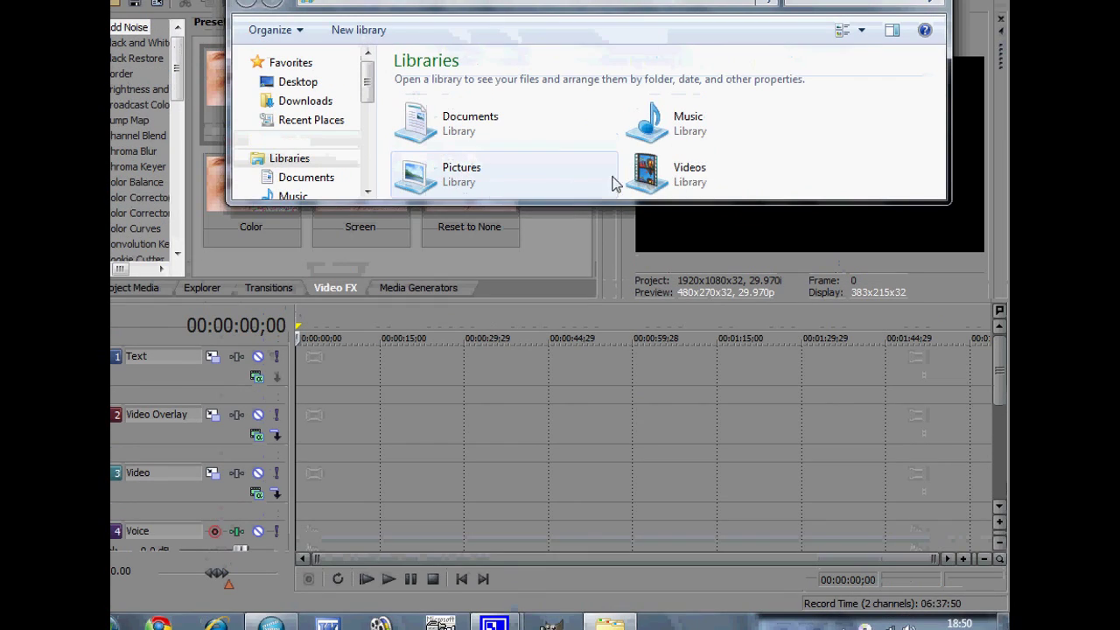
Drag the gameplay clip from Elements (F:) > Maestoso onto the Vegas timeline.
double_click(650, 171)
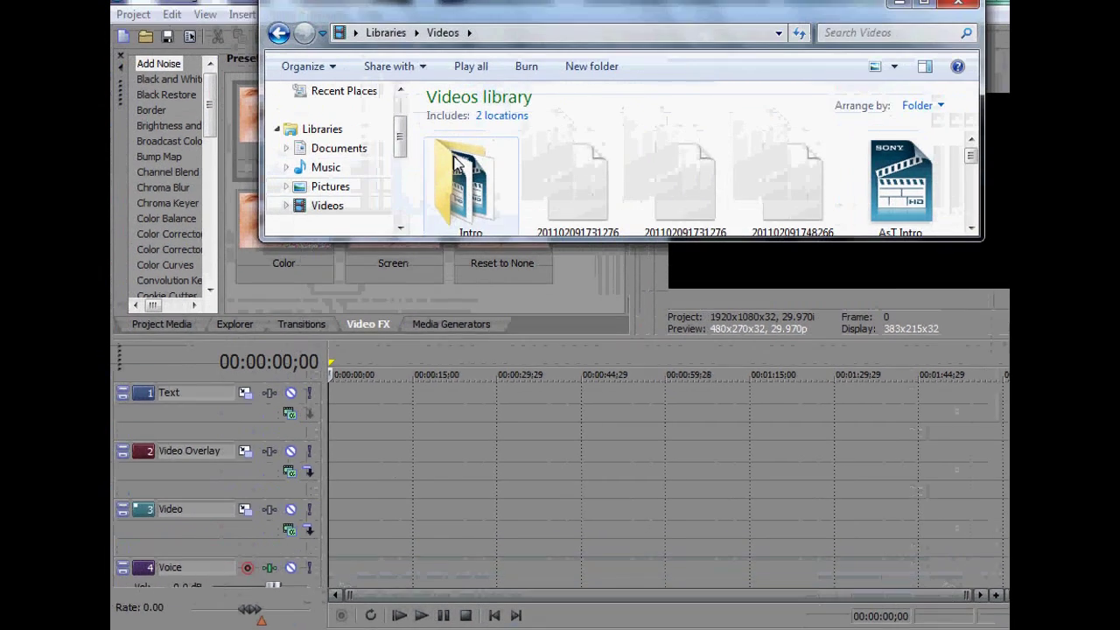
scroll(365, 189, down, 4)
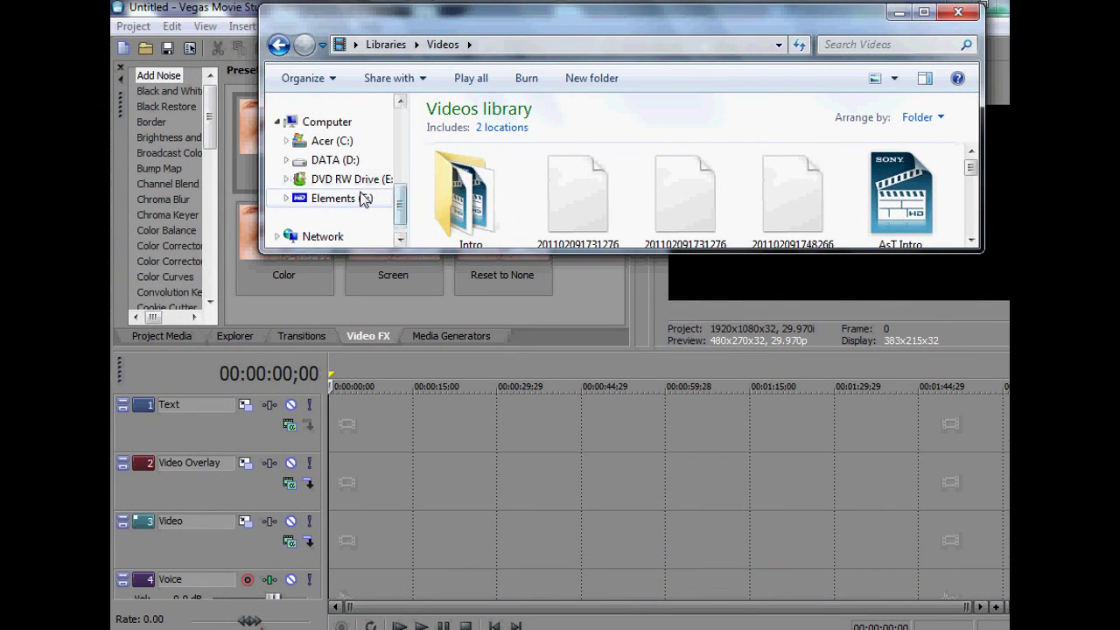
click(365, 200)
double_click(480, 138)
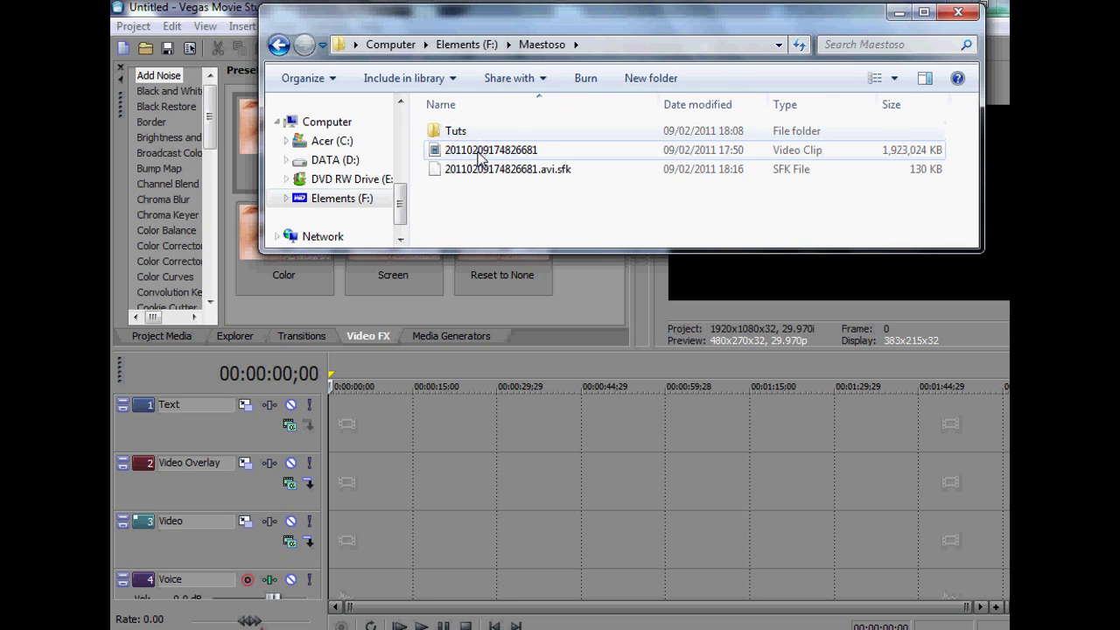
drag(481, 157, 335, 428)
Delete the empty Video Overlay, Video, Music and Sound Effects tracks.
click(333, 361)
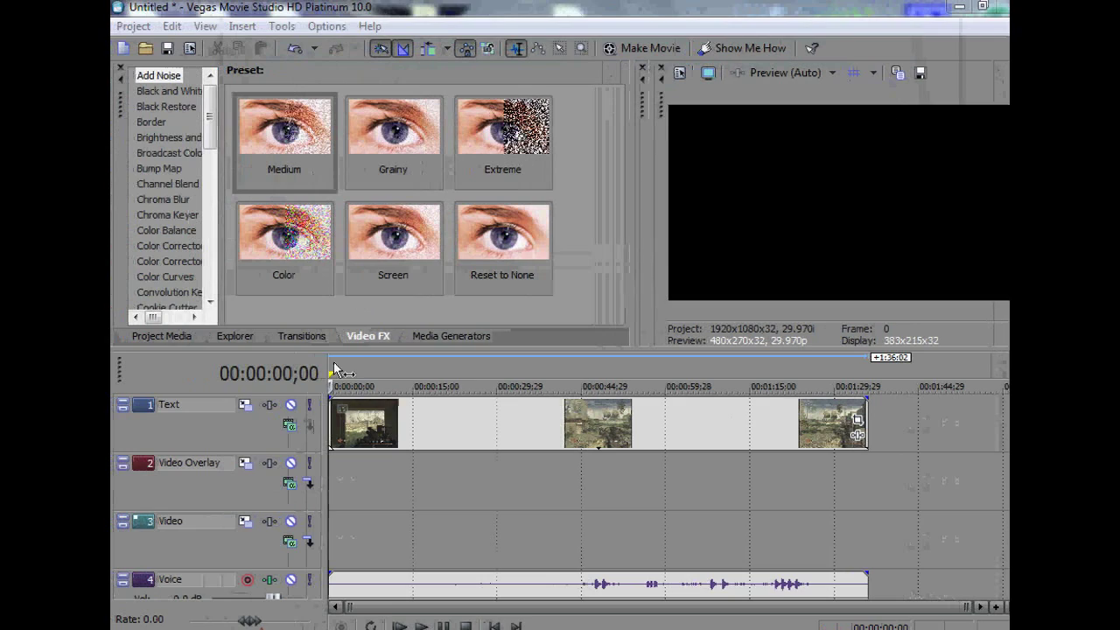
click(179, 505)
key(Delete)
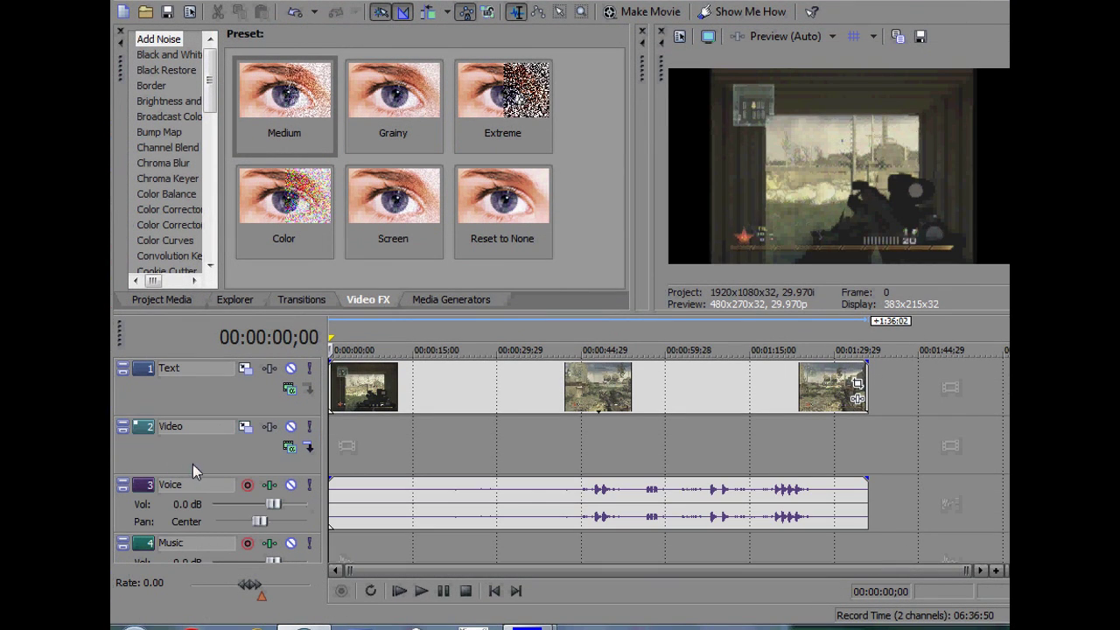
key(Delete)
key(Delete)
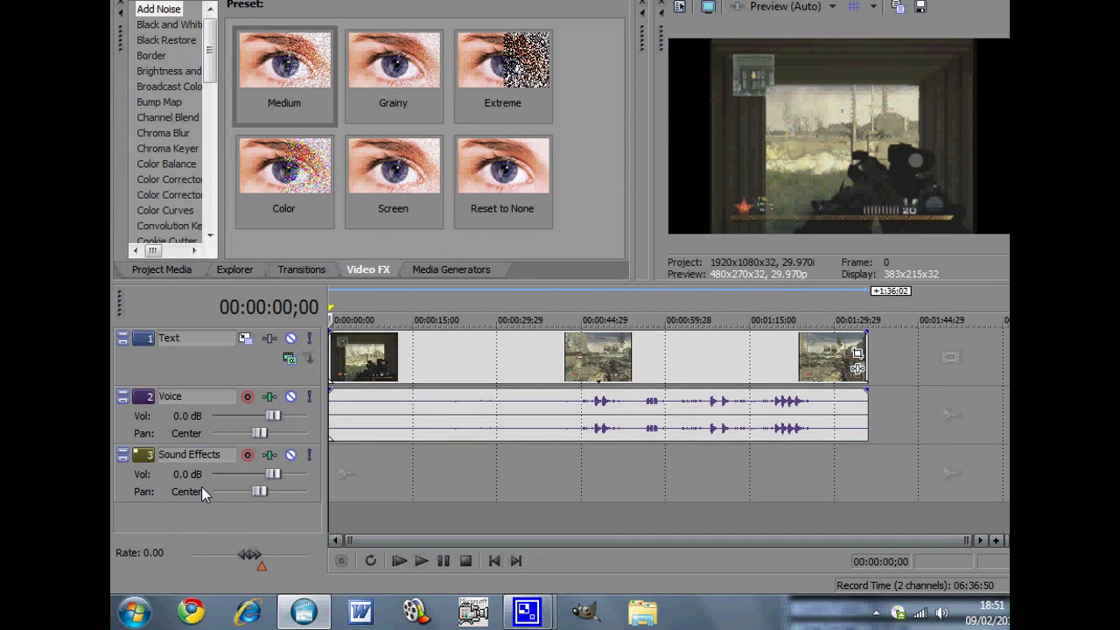
key(Delete)
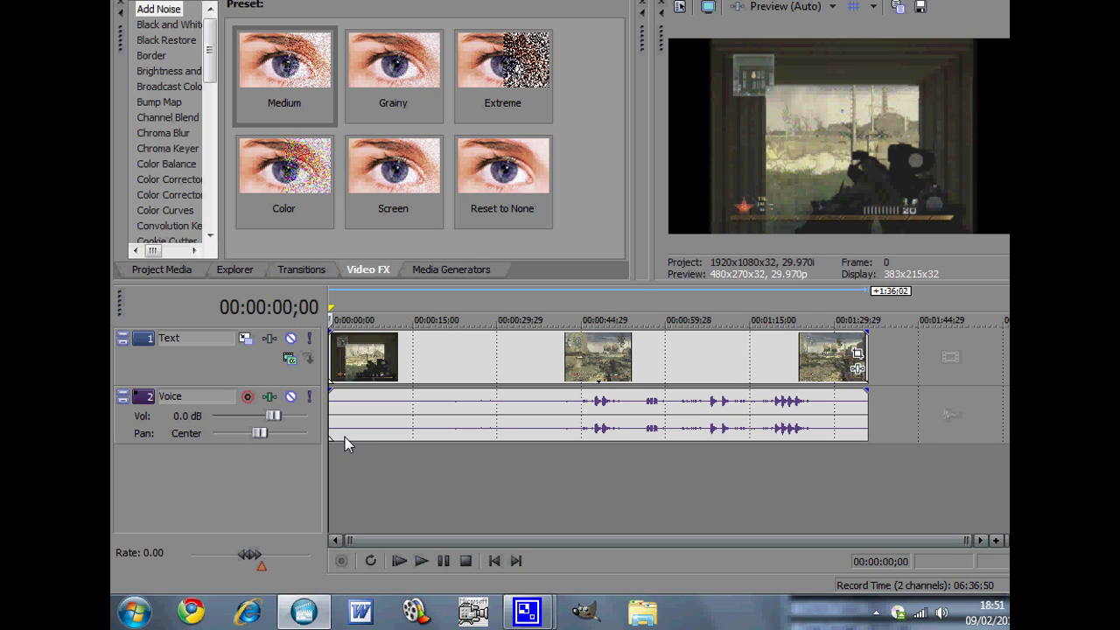
Scrub and play the footage to stop the playhead at about 1:04;04.
click(648, 422)
click(663, 416)
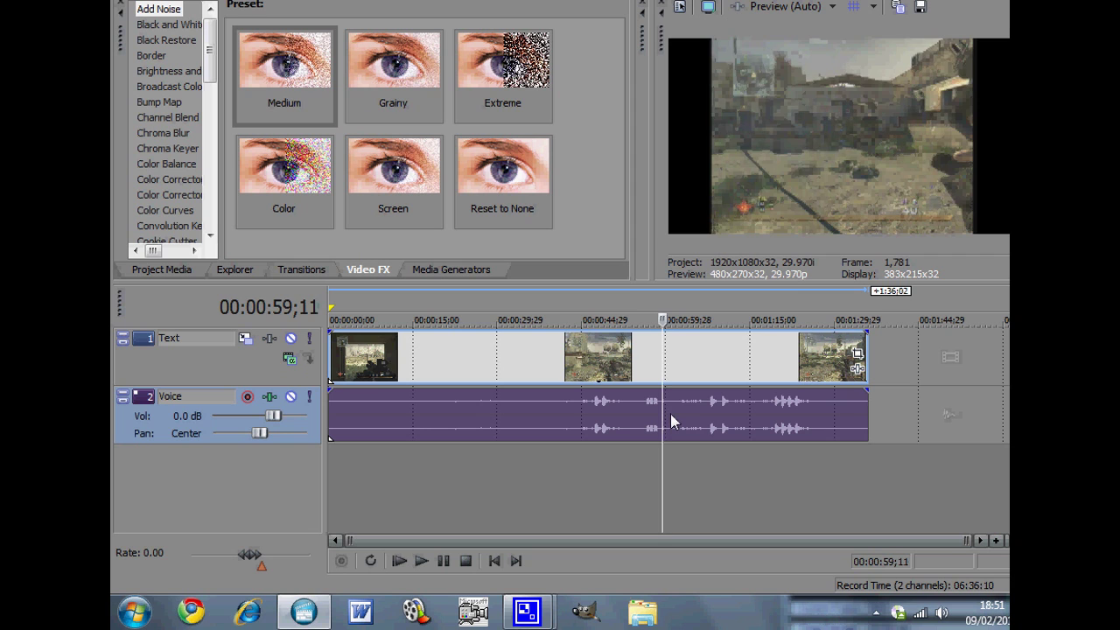
click(670, 414)
click(673, 401)
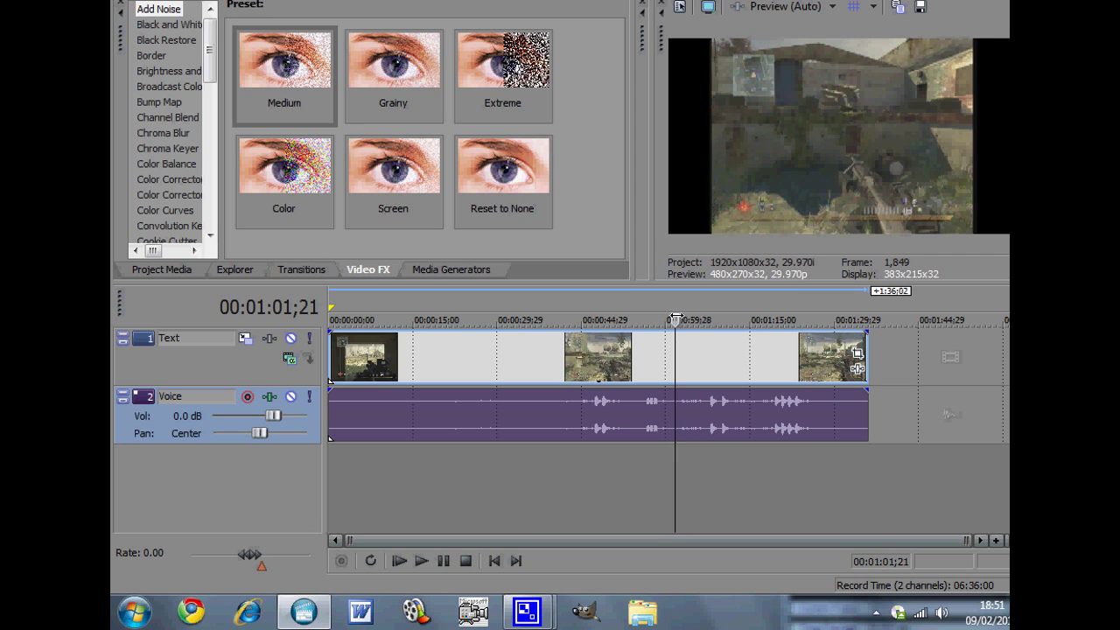
key(space)
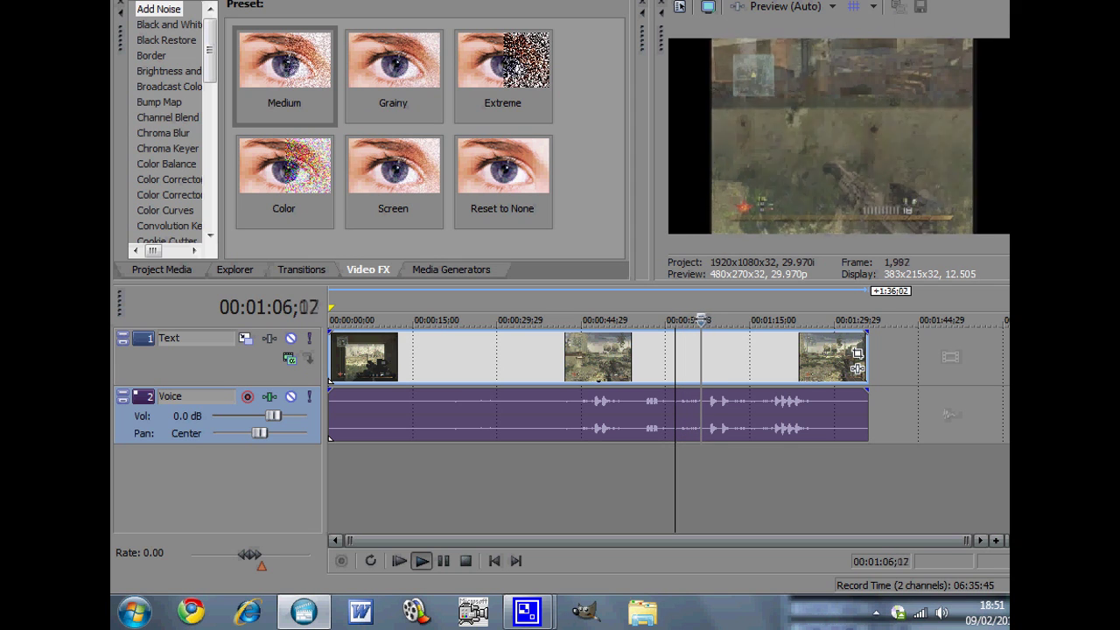
key(j)
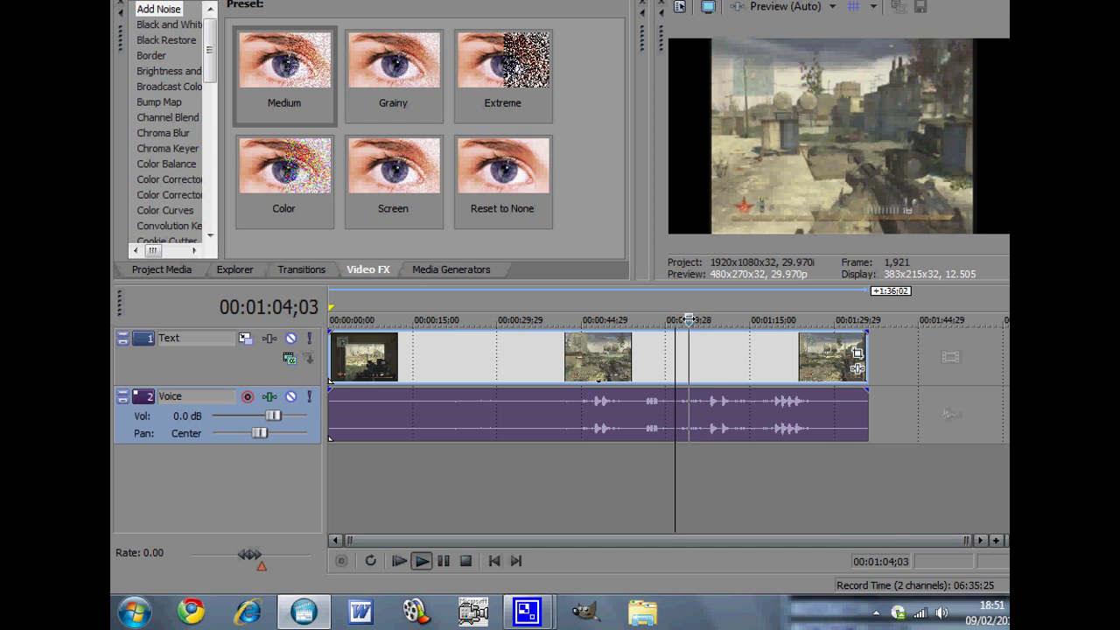
key(k)
Split at 1:04;04, delete the earlier pieces, and move the remainder to 0:00.
key(s)
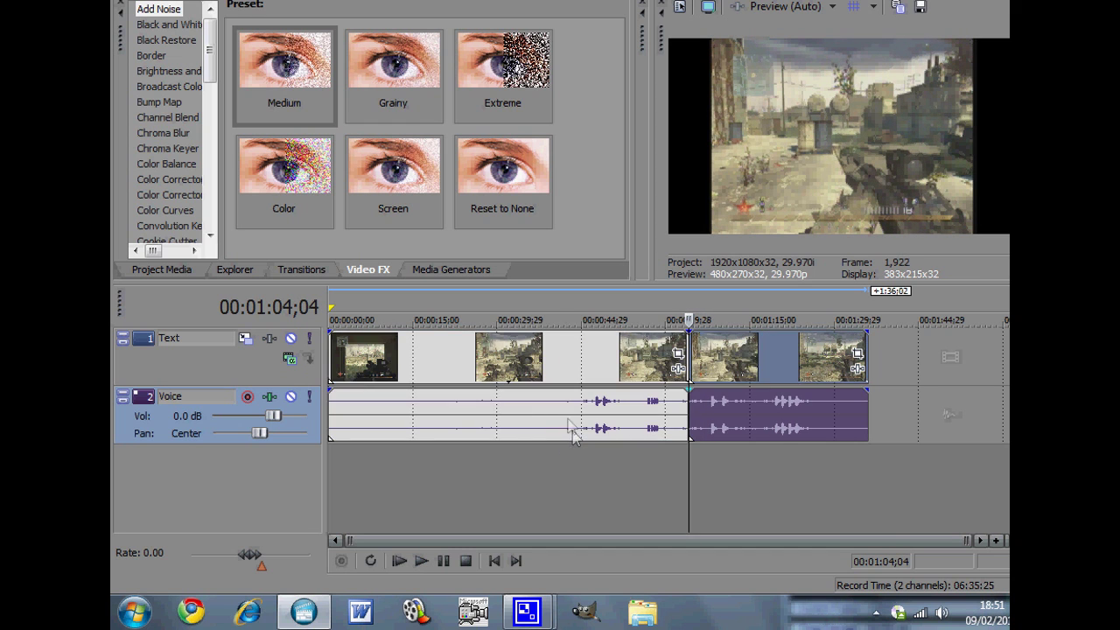
click(564, 414)
key(Delete)
drag(689, 418, 370, 394)
key(ctrl+Home)
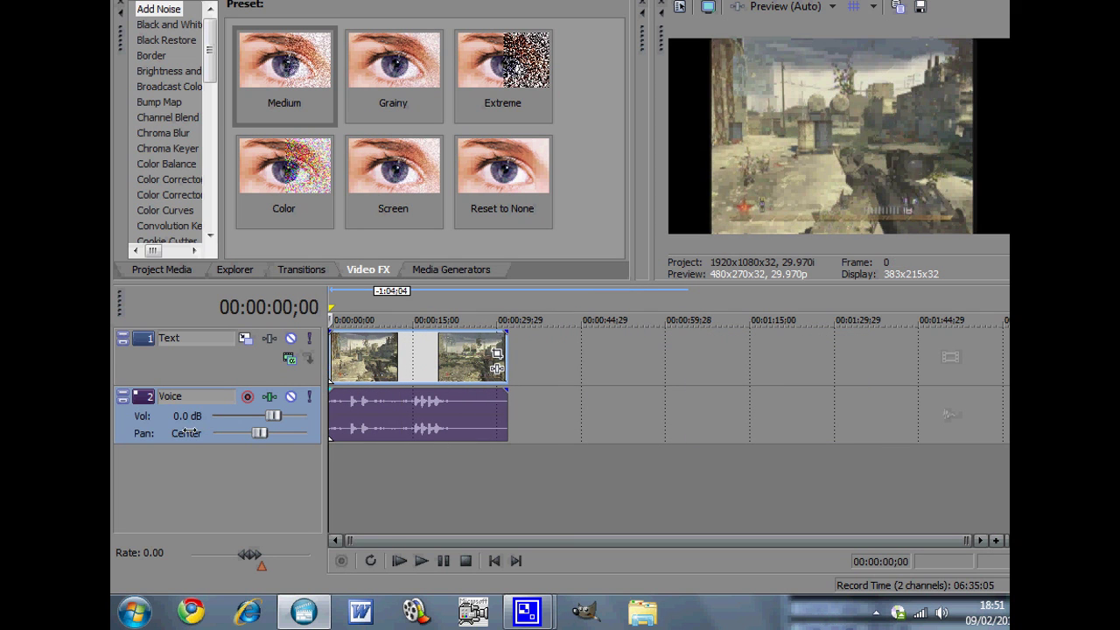
Trim the clip's video and audio events to end at 0:04;26.
click(422, 561)
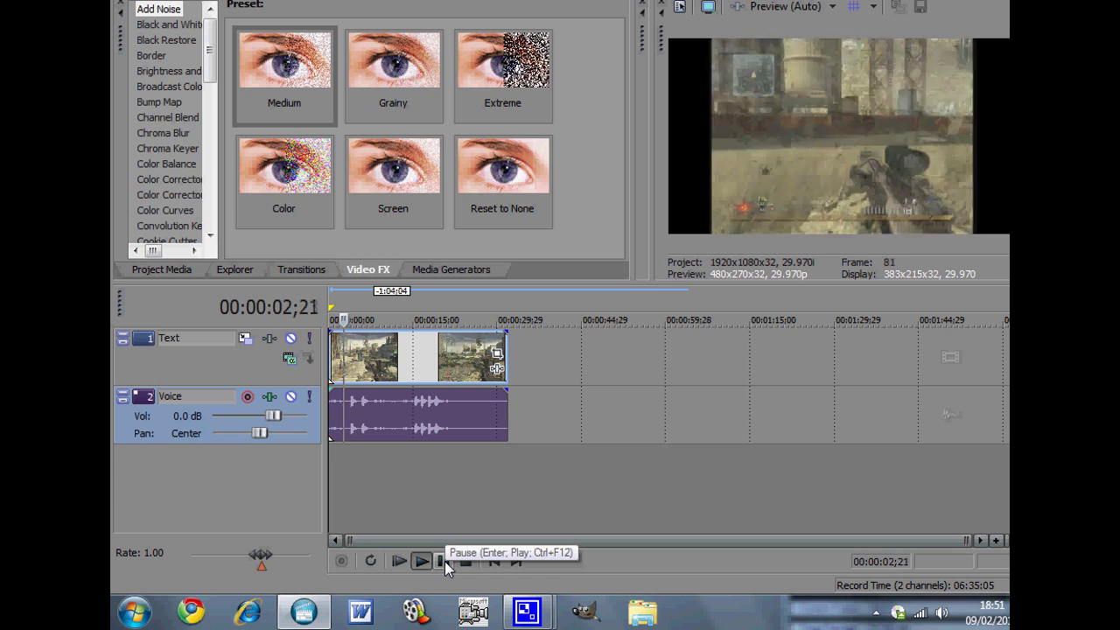
click(445, 560)
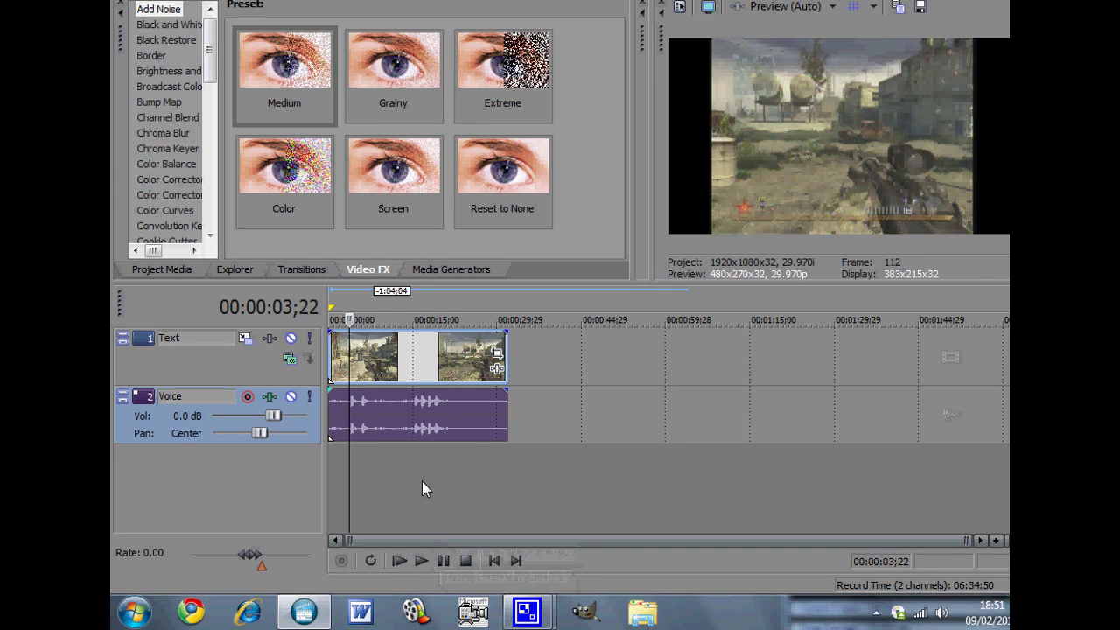
click(445, 562)
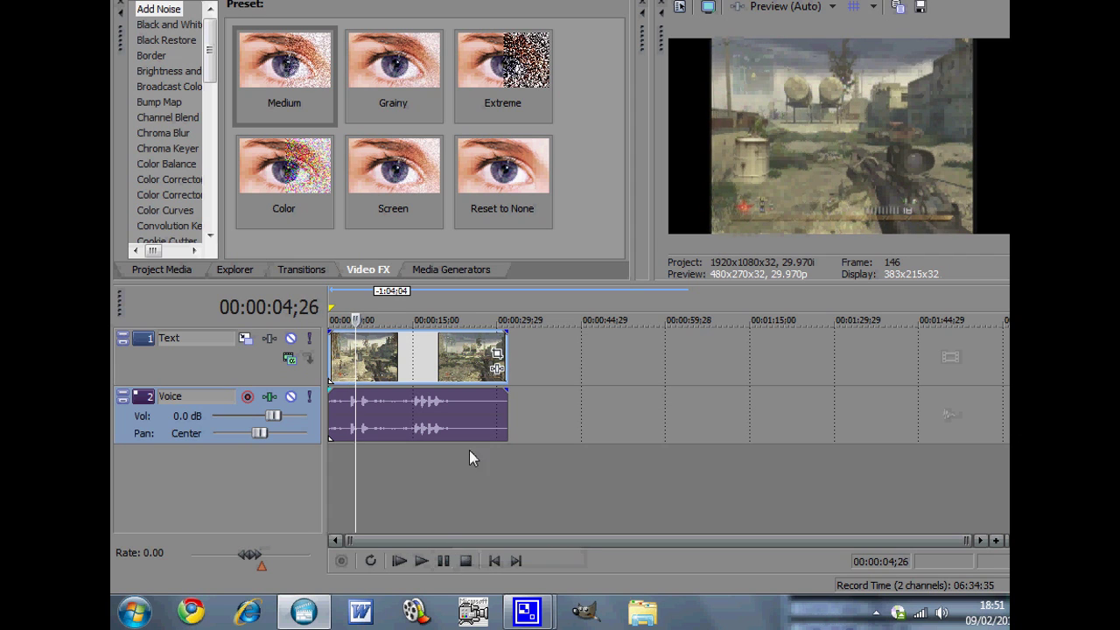
drag(508, 411, 357, 409)
Deselect the clip, return to the start, and zoom the timeline in on it.
click(417, 477)
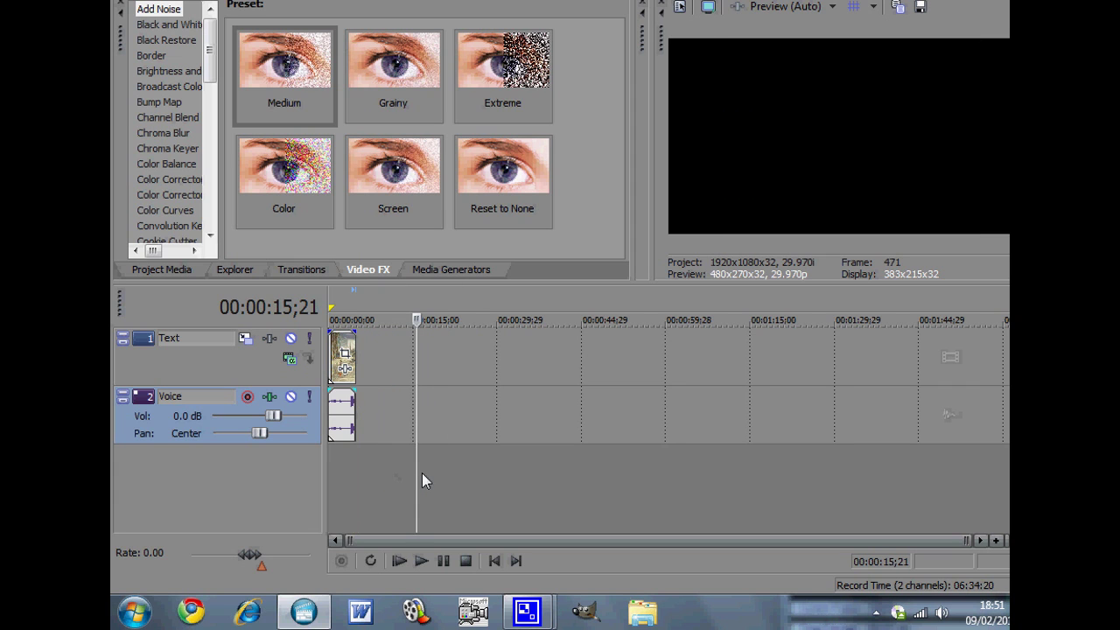
click(376, 473)
key(Home)
scroll(421, 432, up, 5)
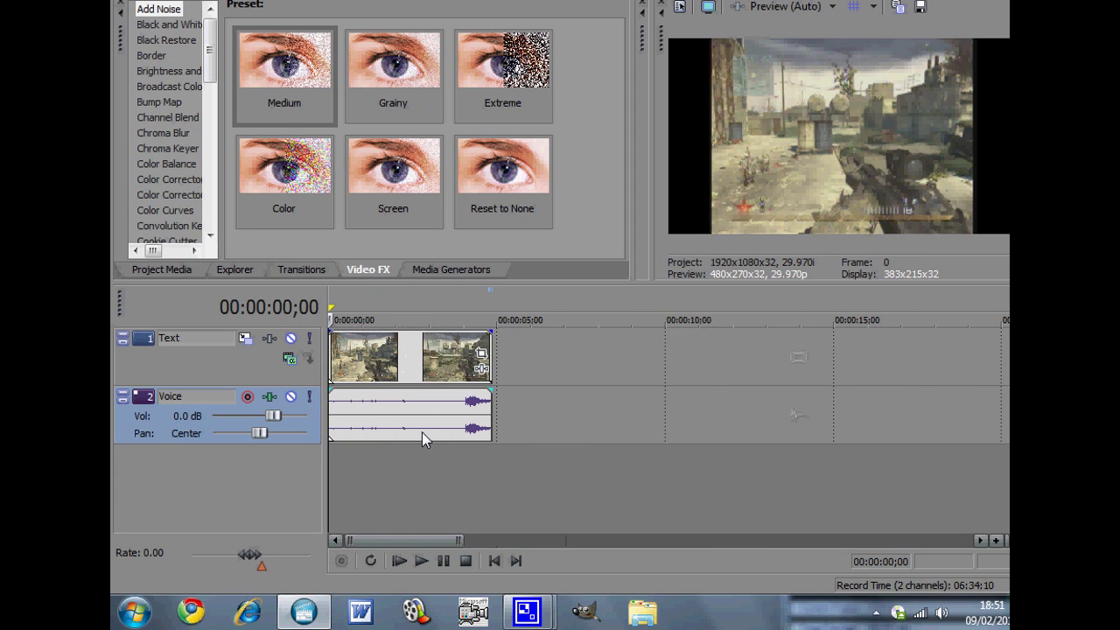
scroll(421, 433, up, 3)
scroll(420, 436, down, 2)
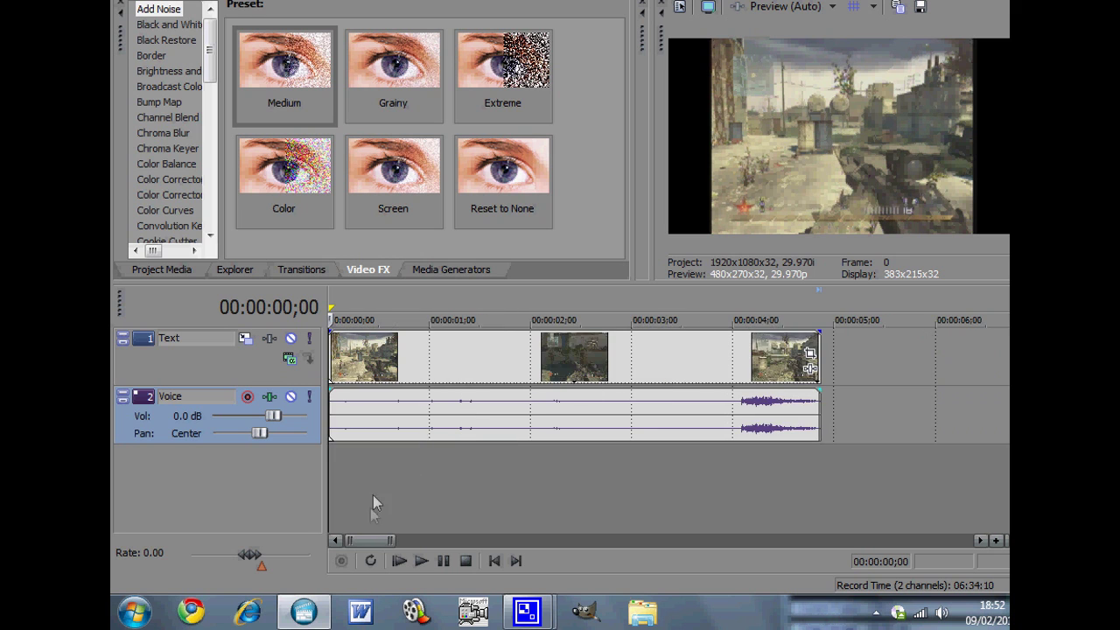
scroll(435, 486, up, 1)
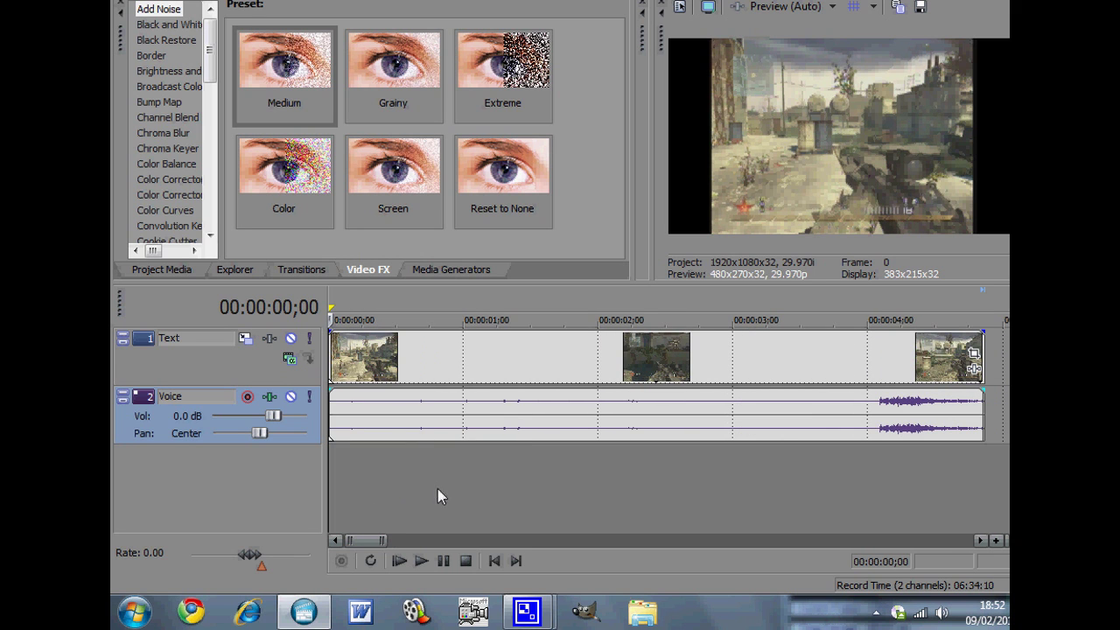
Preview the trimmed clip and set the playhead back to 1;13.
click(419, 561)
click(445, 565)
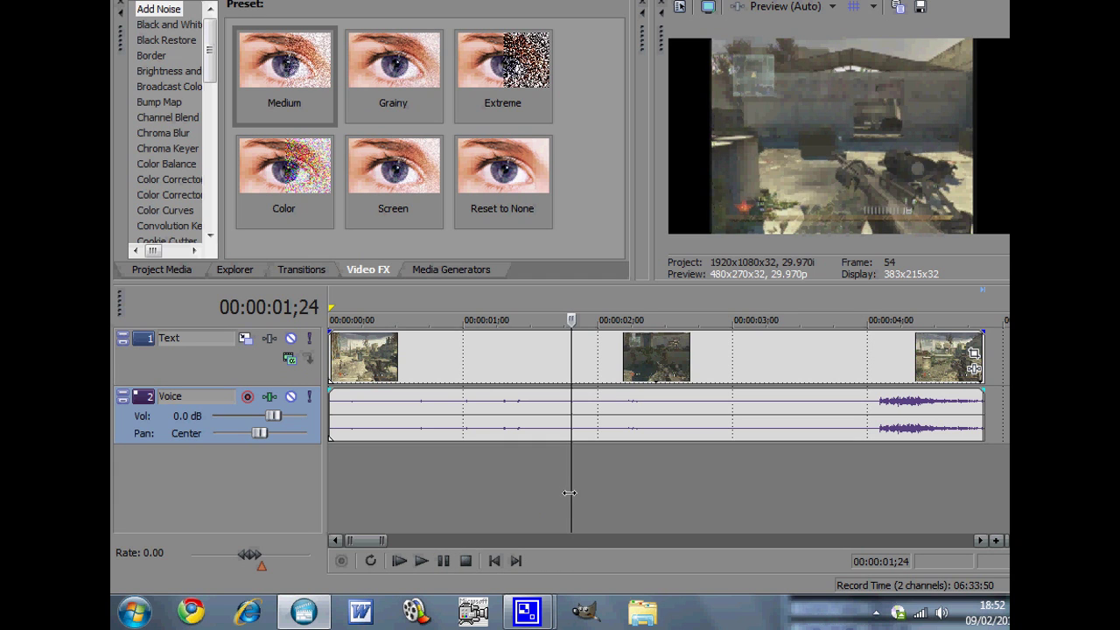
drag(569, 492, 522, 489)
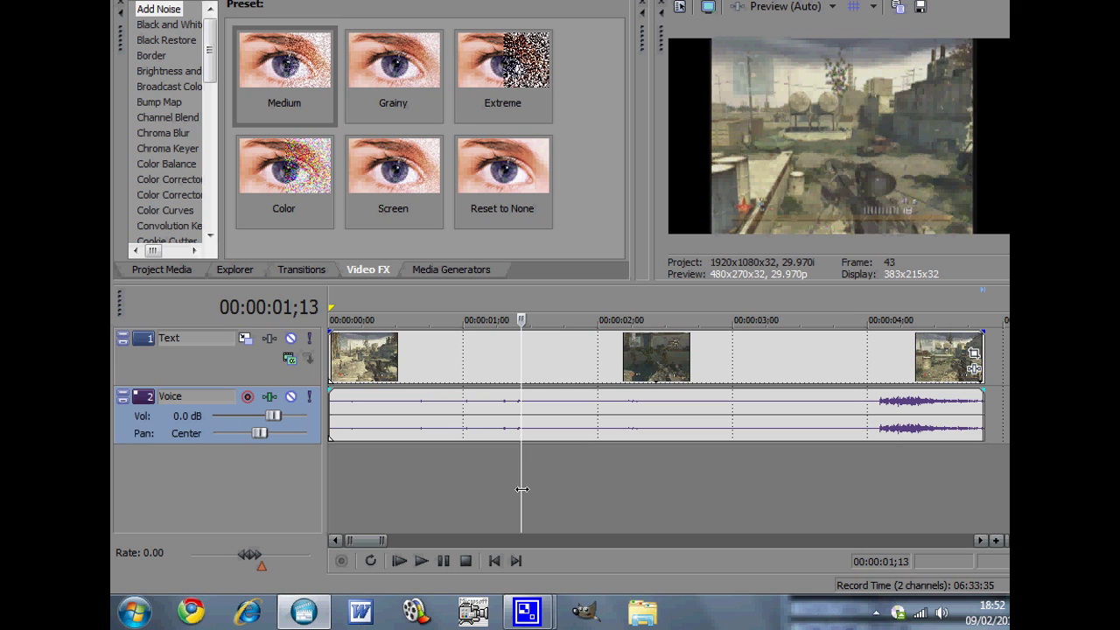
Split the clip and its audio at 1;13, 3;17 and 4;02.
key(s)
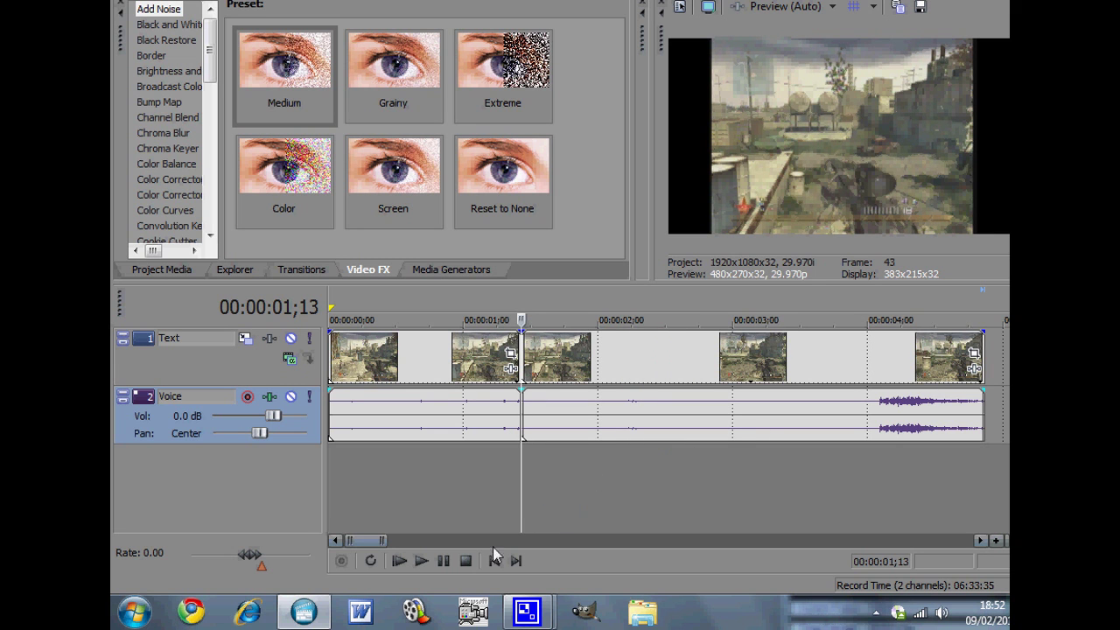
click(422, 561)
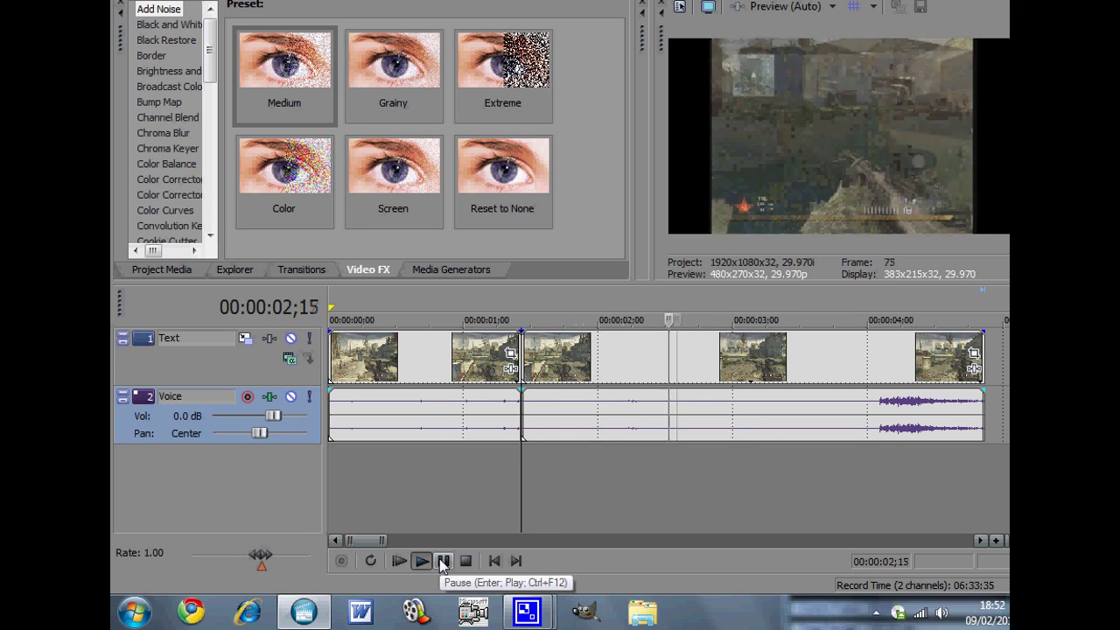
click(443, 561)
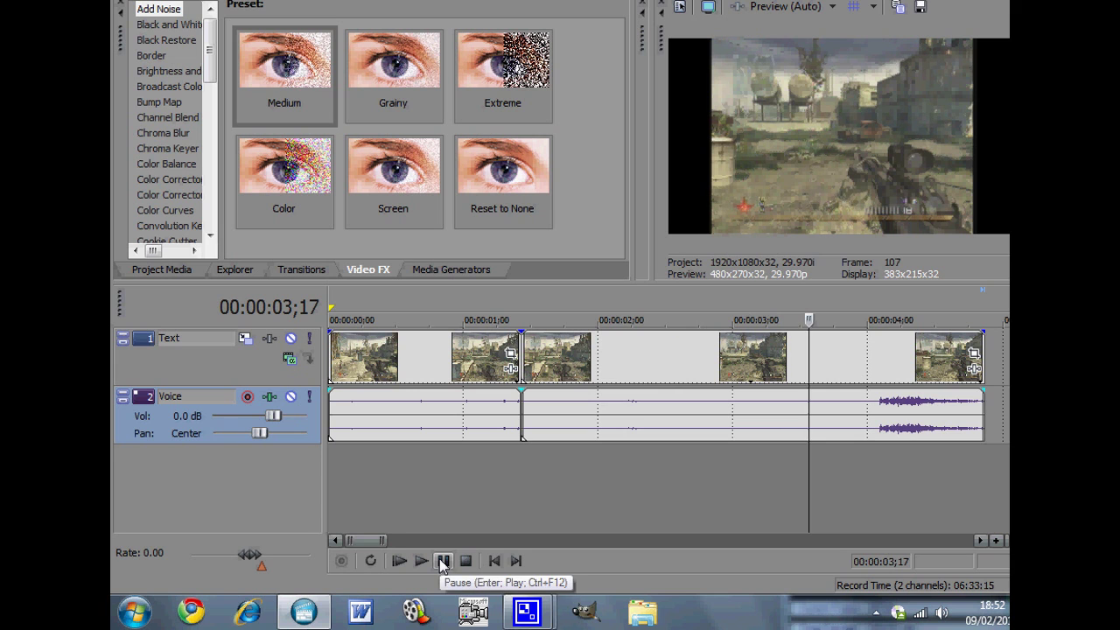
key(s)
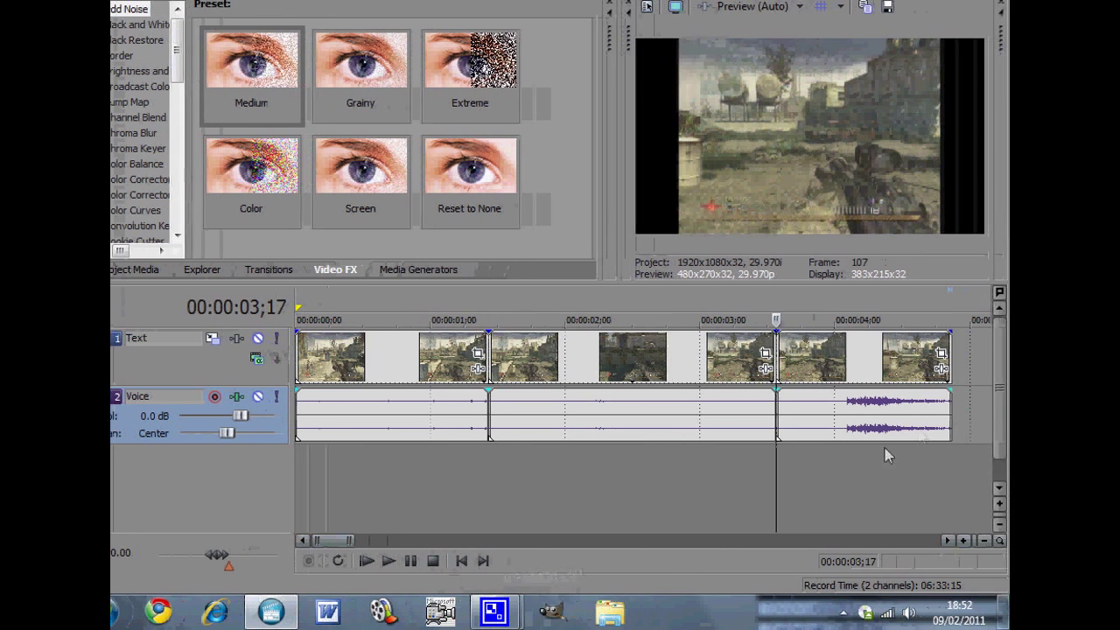
click(843, 428)
key(s)
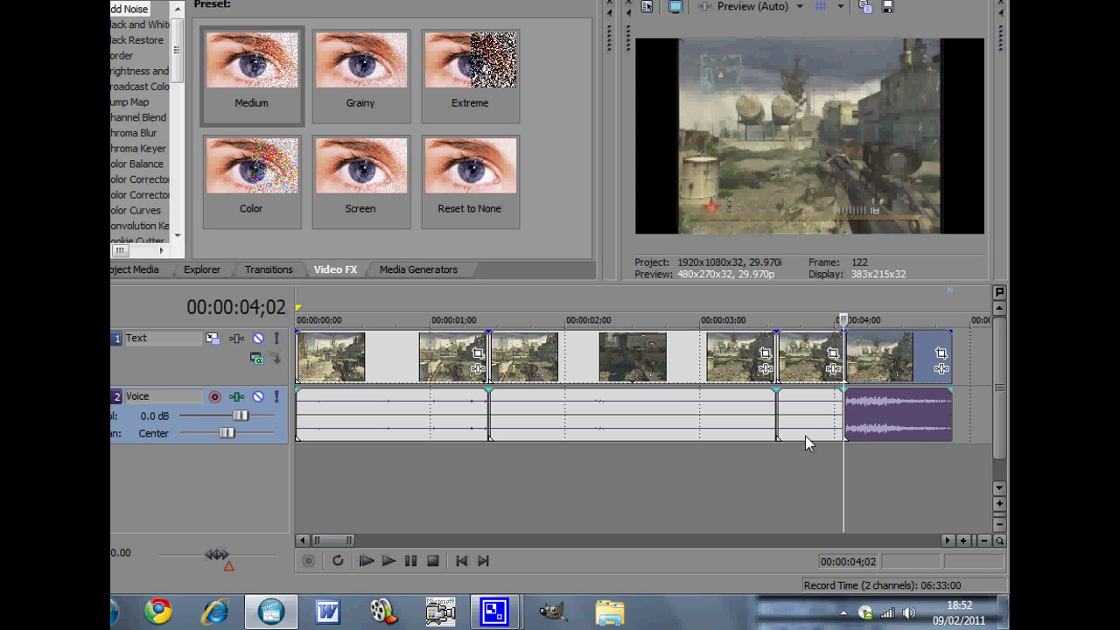
drag(873, 412, 958, 423)
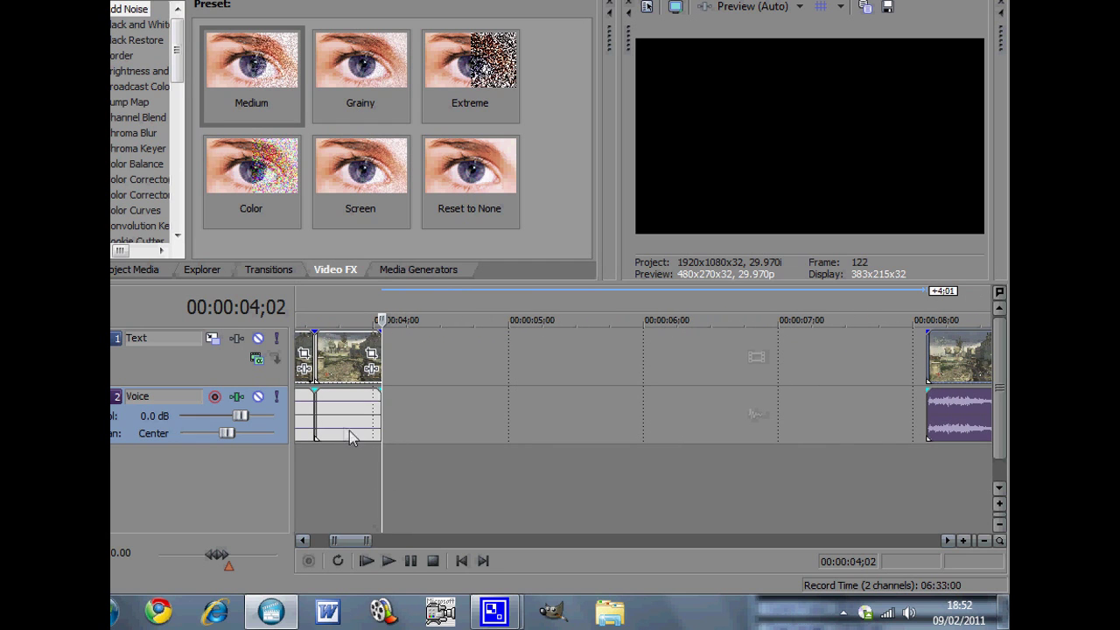
drag(349, 430, 520, 417)
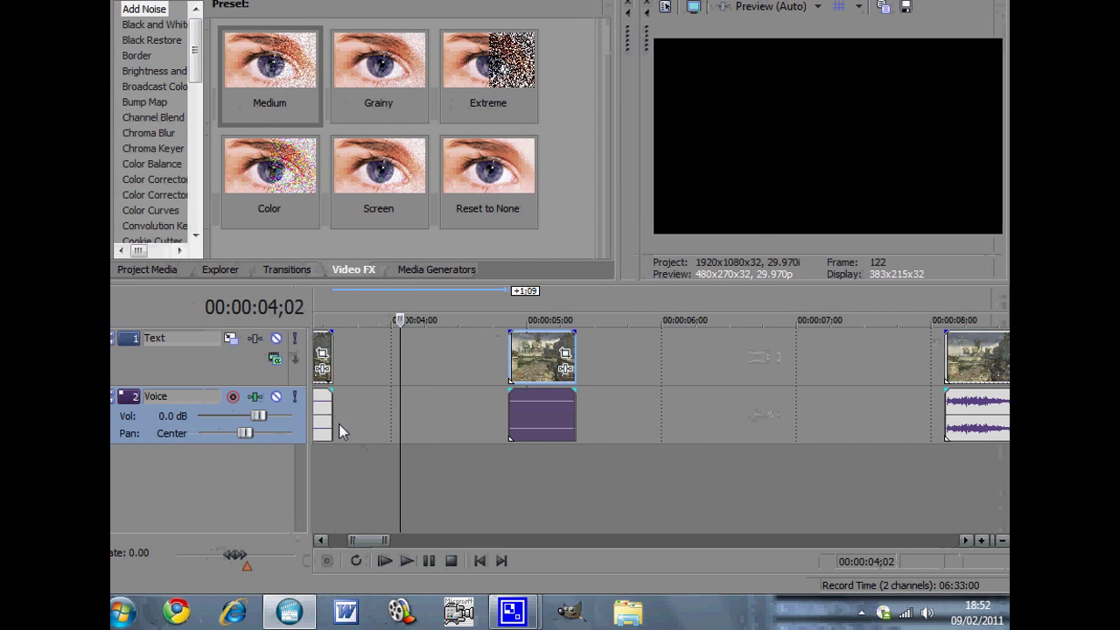
click(326, 423)
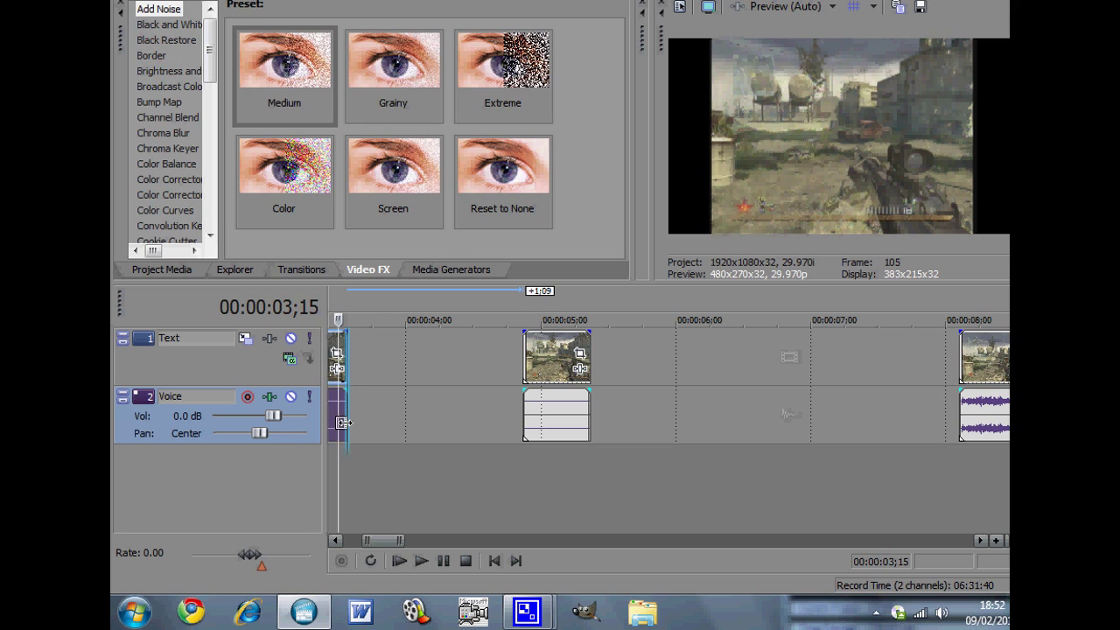
drag(343, 423, 344, 450)
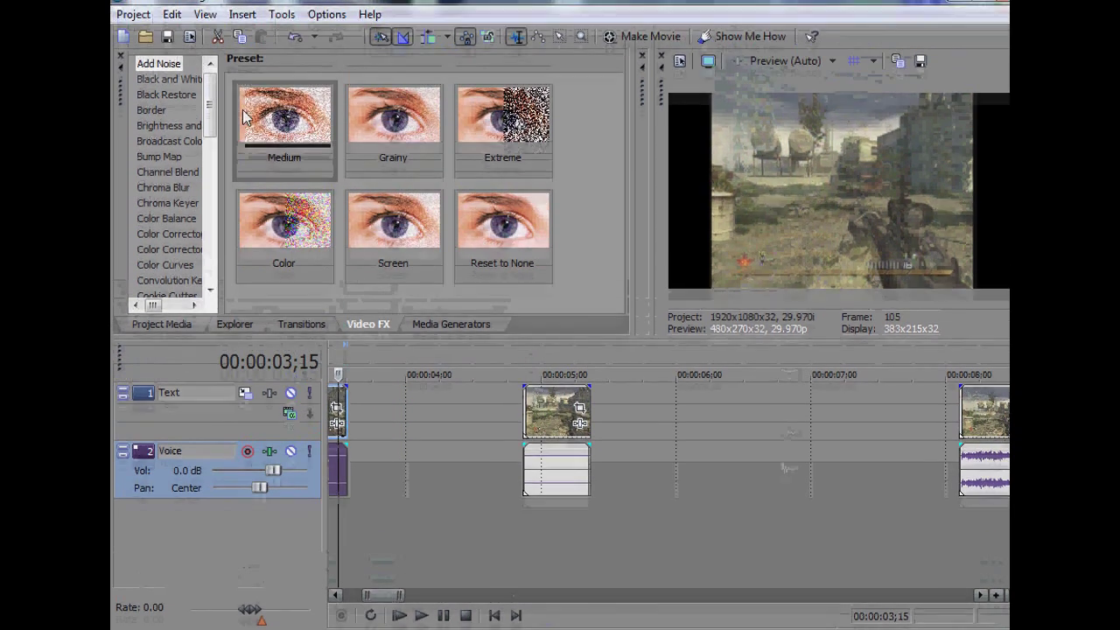
click(294, 53)
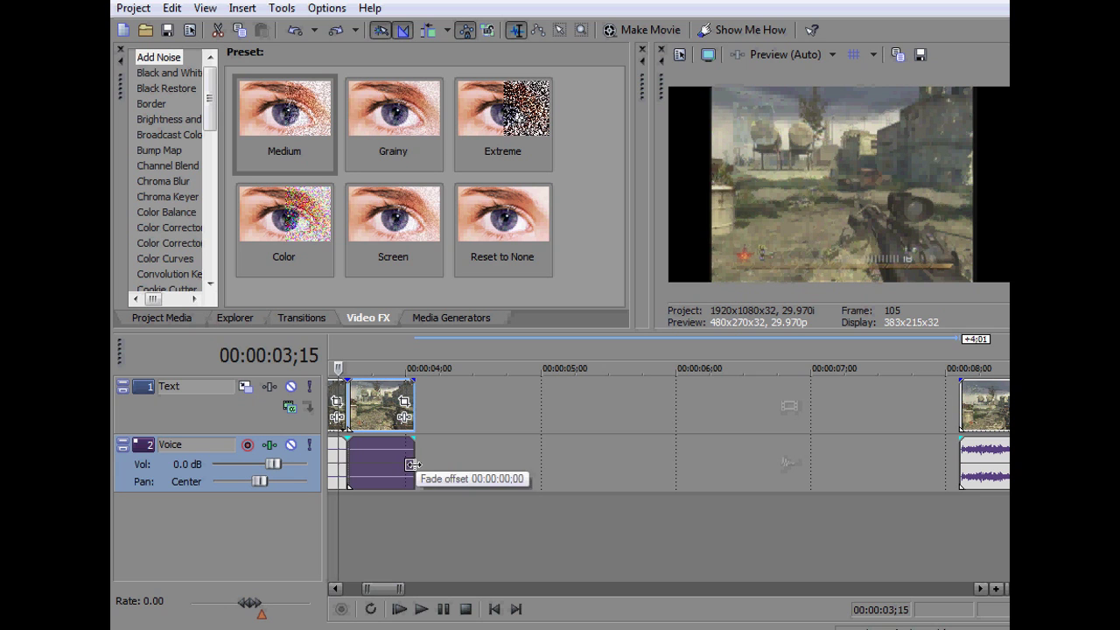
Time-stretch the piece after 1;13 to about 5;00 and pull the trailing piece to about 7 s.
drag(413, 465, 614, 473)
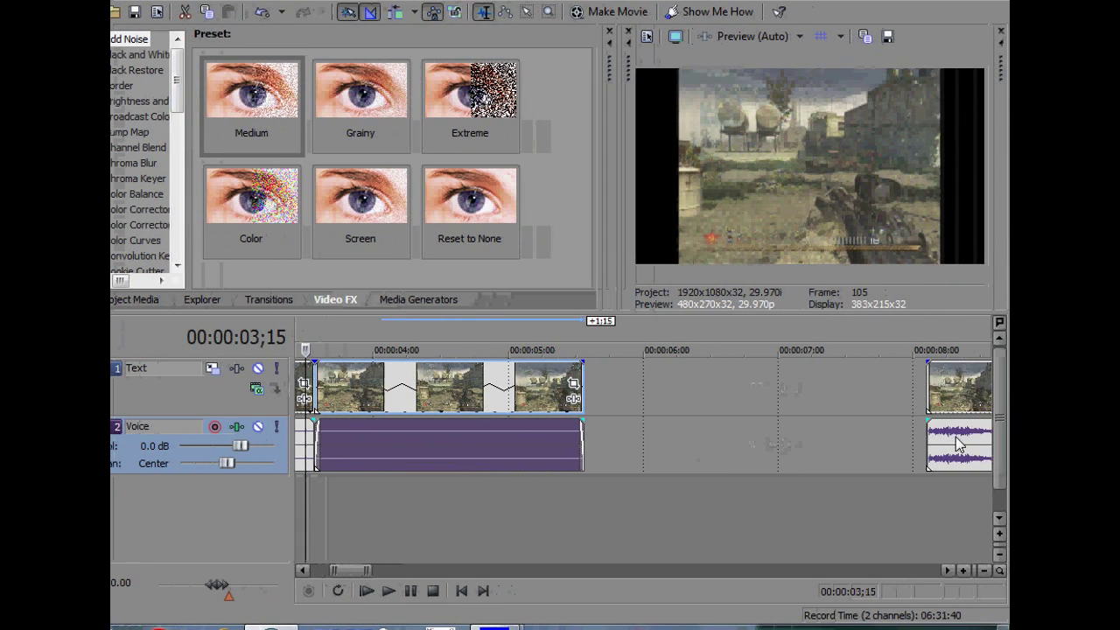
drag(957, 444, 835, 444)
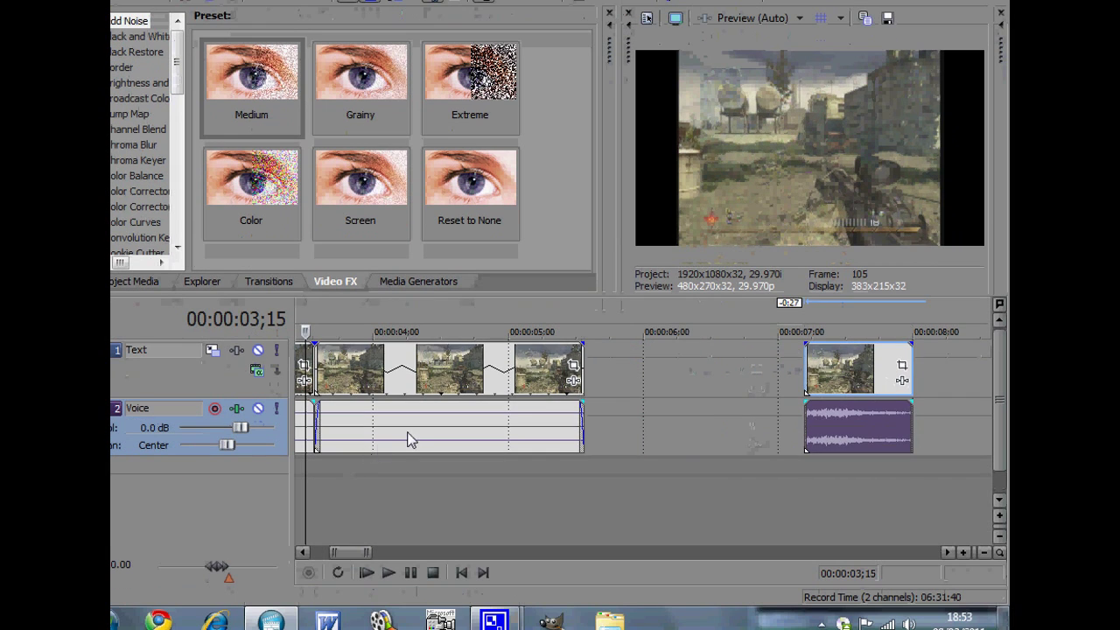
drag(409, 439, 630, 437)
drag(350, 551, 325, 552)
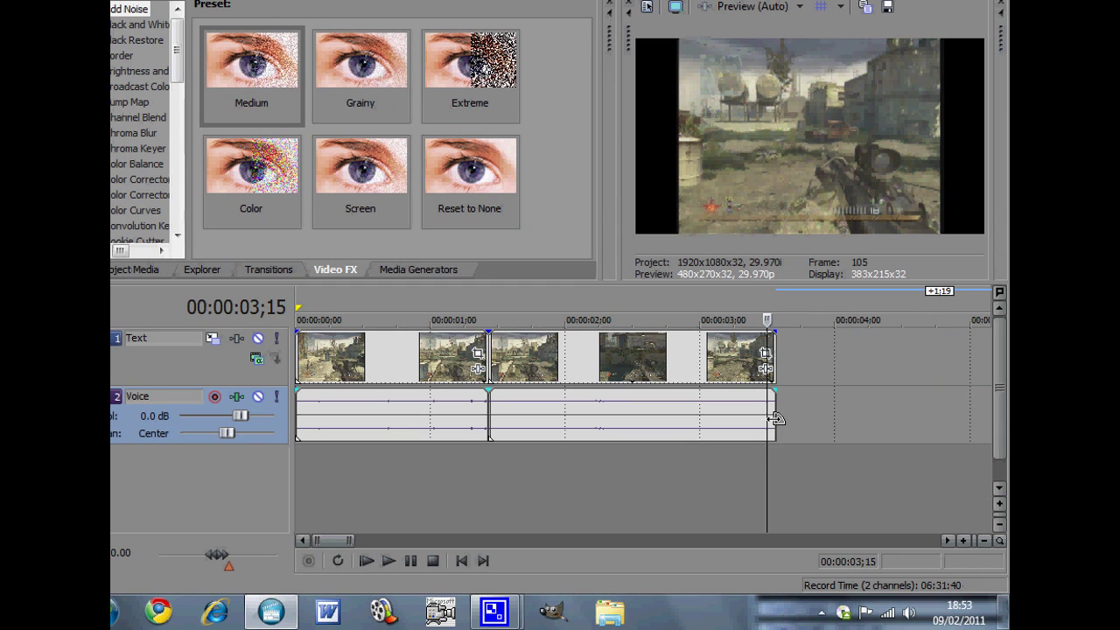
mouse_move(773, 423)
mouse_down()
mouse_move(984, 420)
mouse_move(774, 417)
mouse_up()
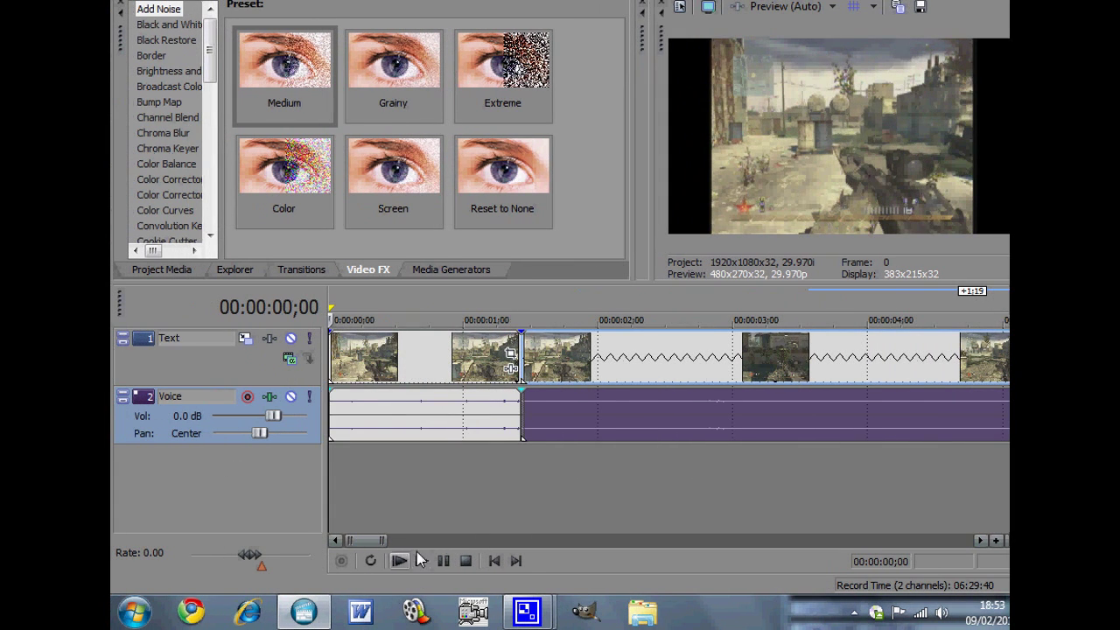
Play back the slowed section and adjust the later Voice piece.
click(423, 561)
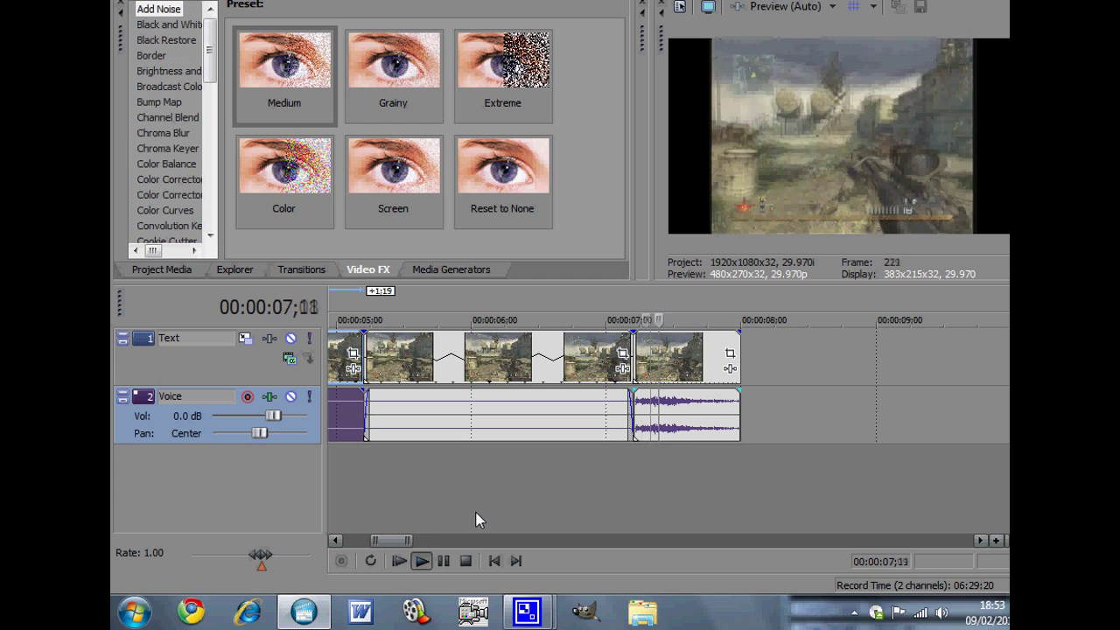
click(446, 563)
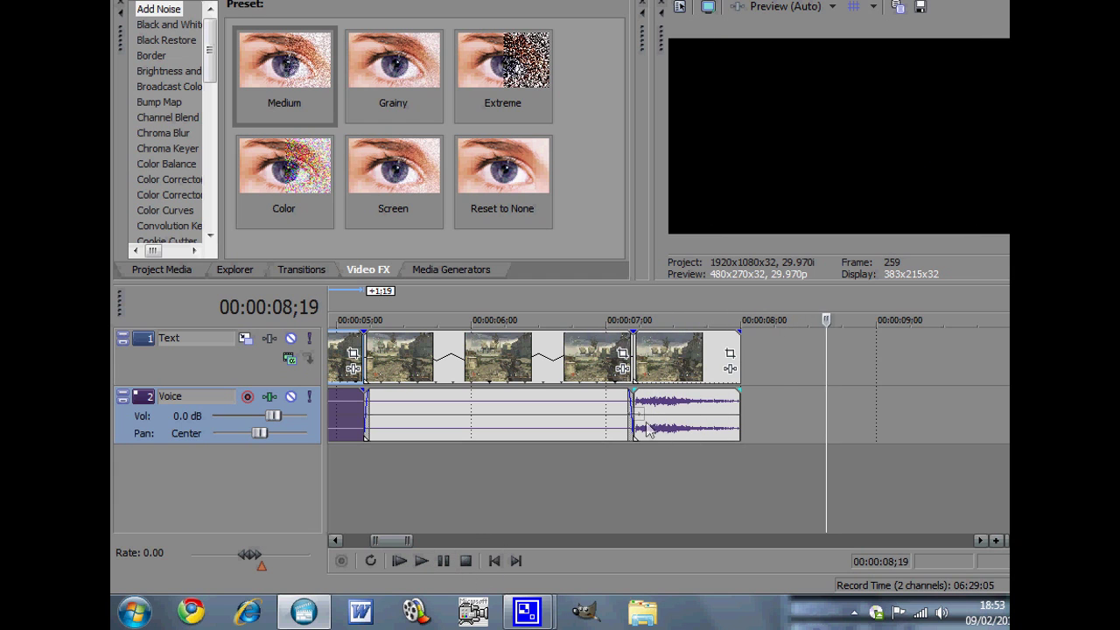
click(605, 408)
drag(600, 448, 265, 481)
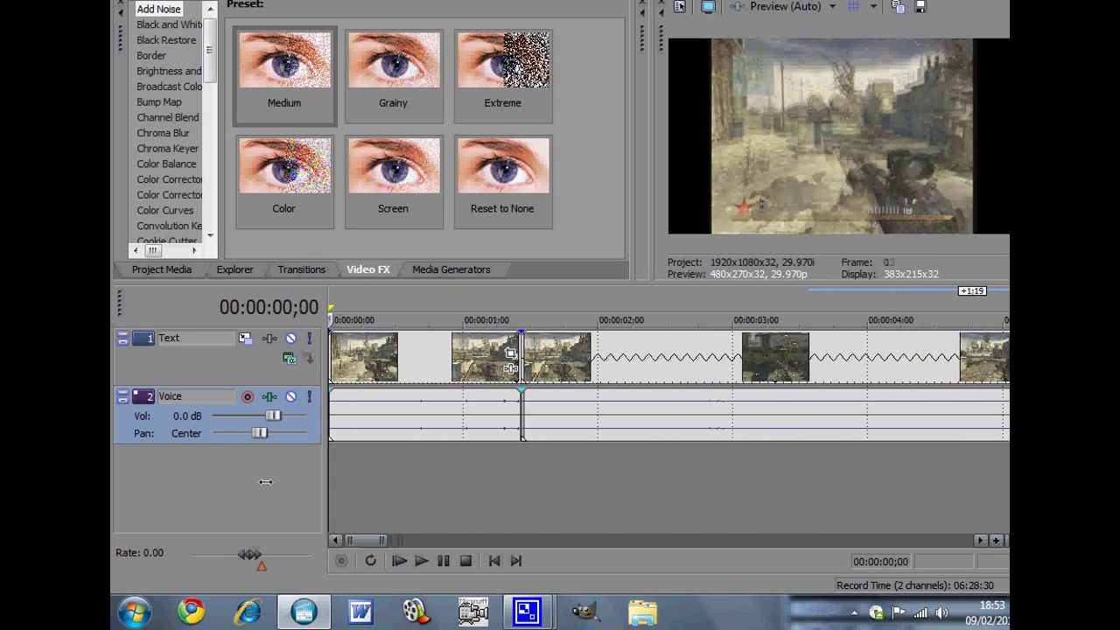
Add a roughly 0;23 fade-in from black at the clip's start and preview it.
drag(325, 333, 428, 336)
click(417, 555)
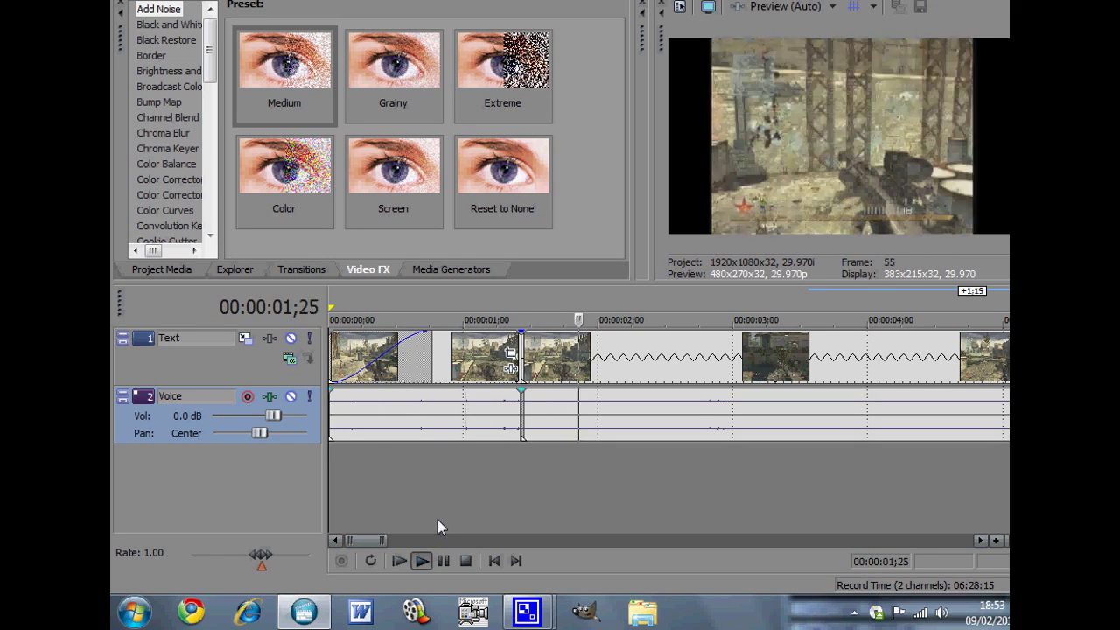
click(467, 561)
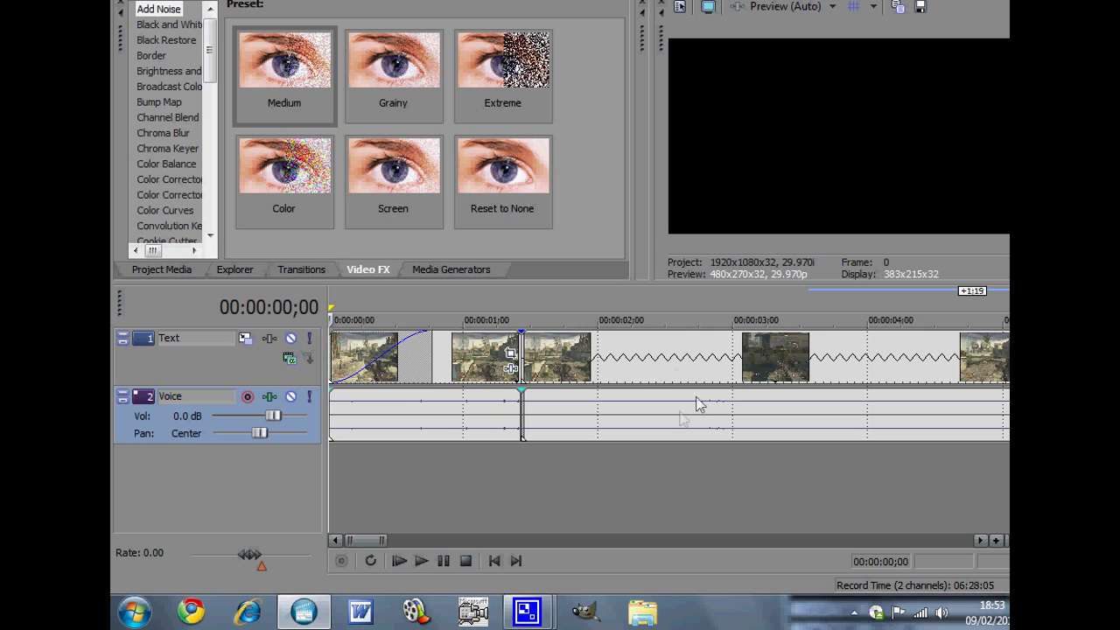
drag(360, 538, 370, 543)
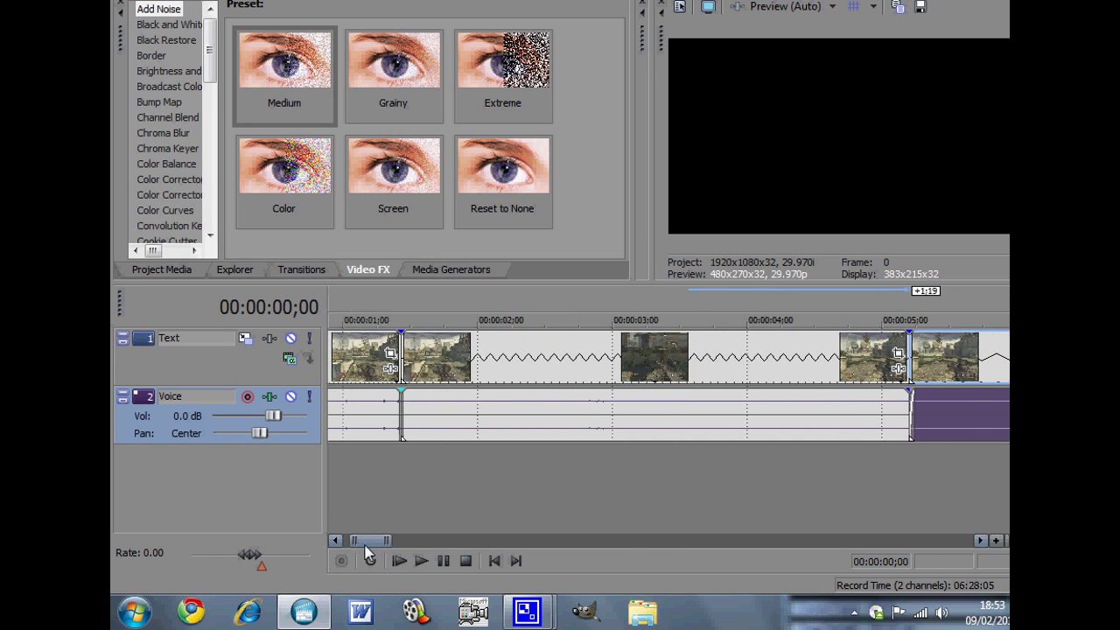
Apply the Lens Flare 35mm Lens preset to the slowed piece from 1;13 to 5 seconds.
double_click(751, 434)
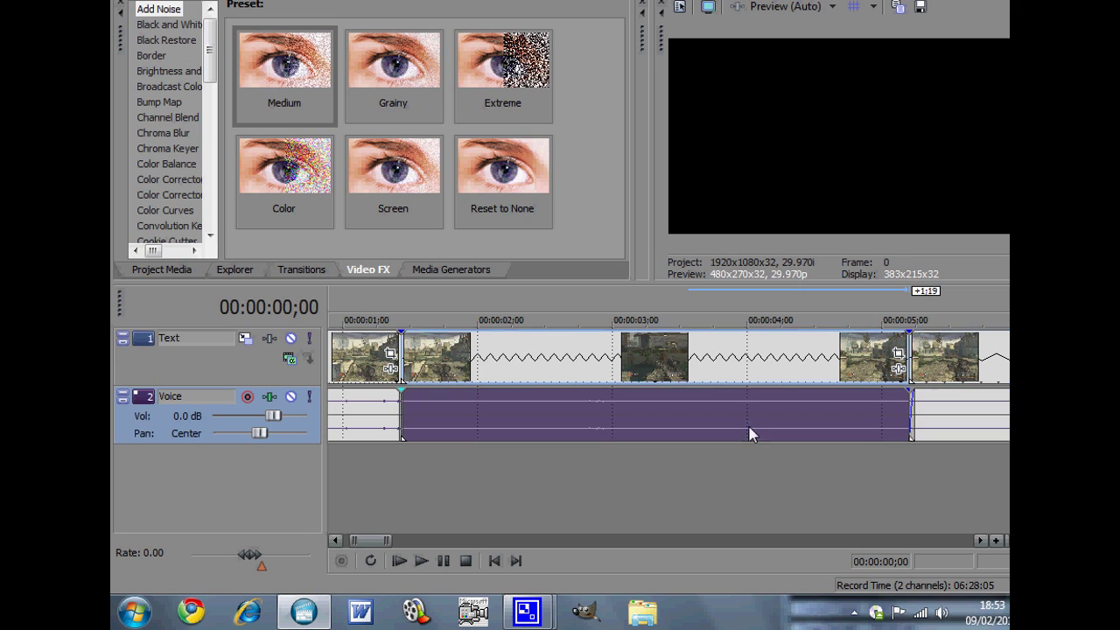
click(402, 411)
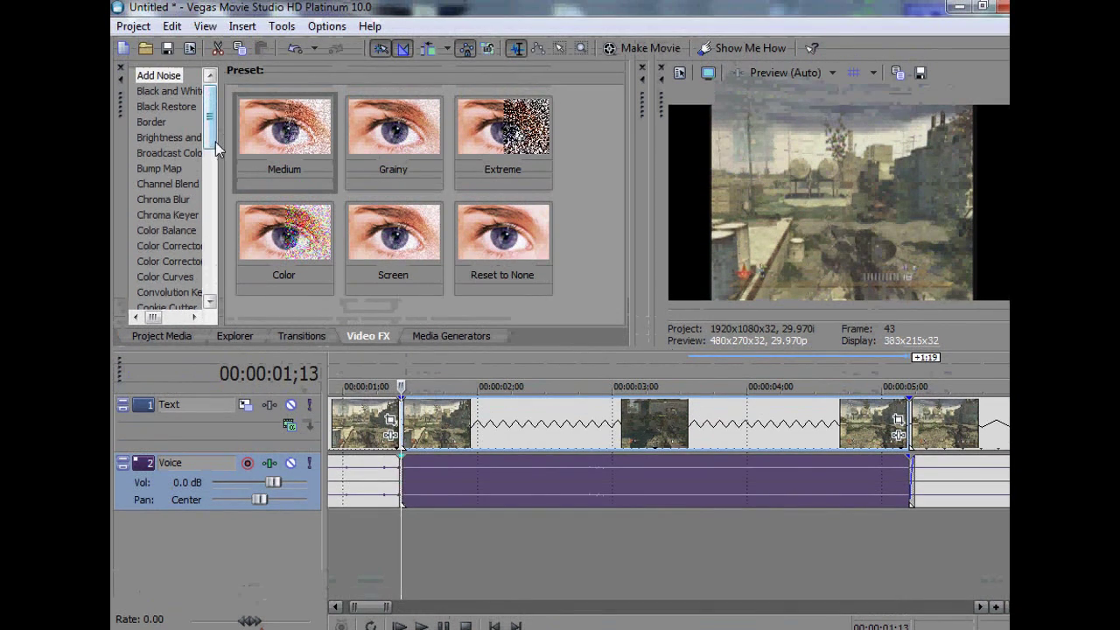
drag(215, 72, 213, 94)
drag(213, 160, 213, 193)
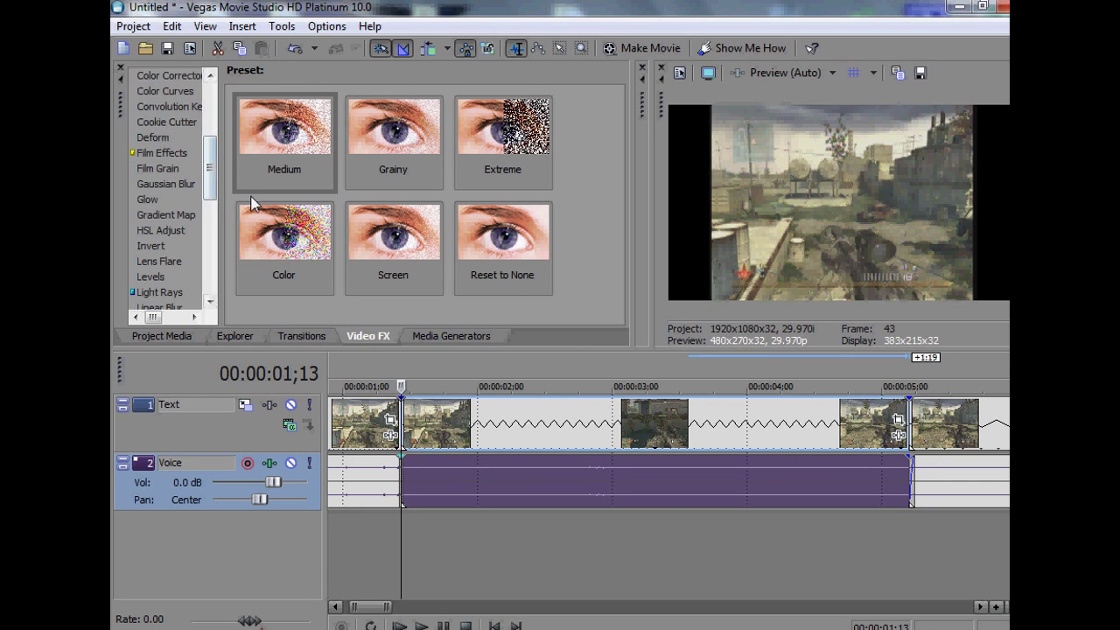
drag(210, 181, 211, 194)
click(171, 245)
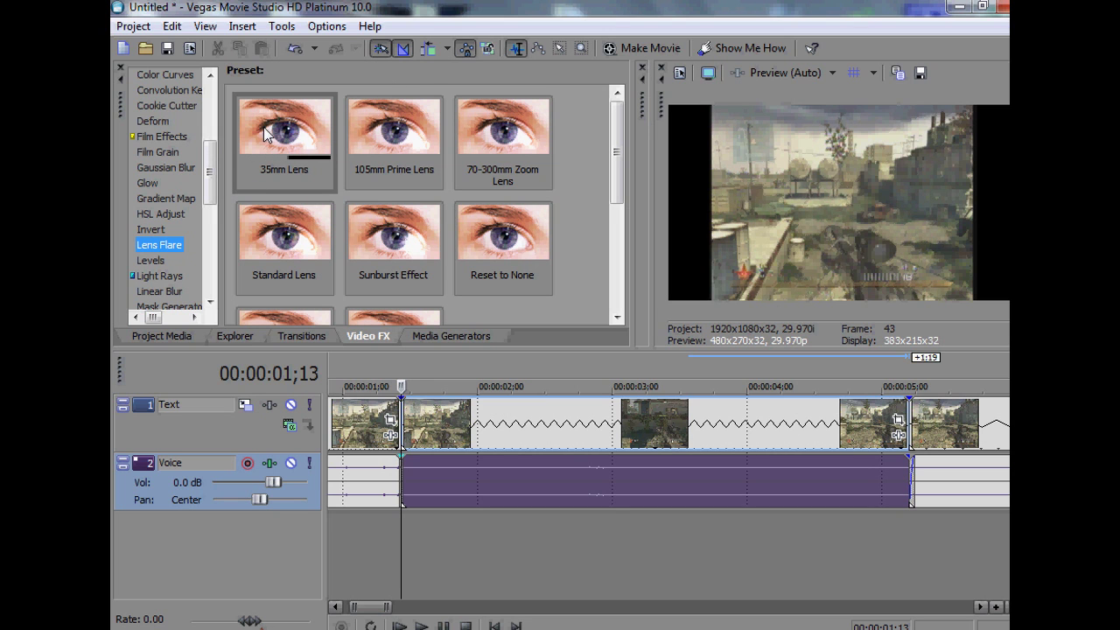
drag(266, 137, 424, 436)
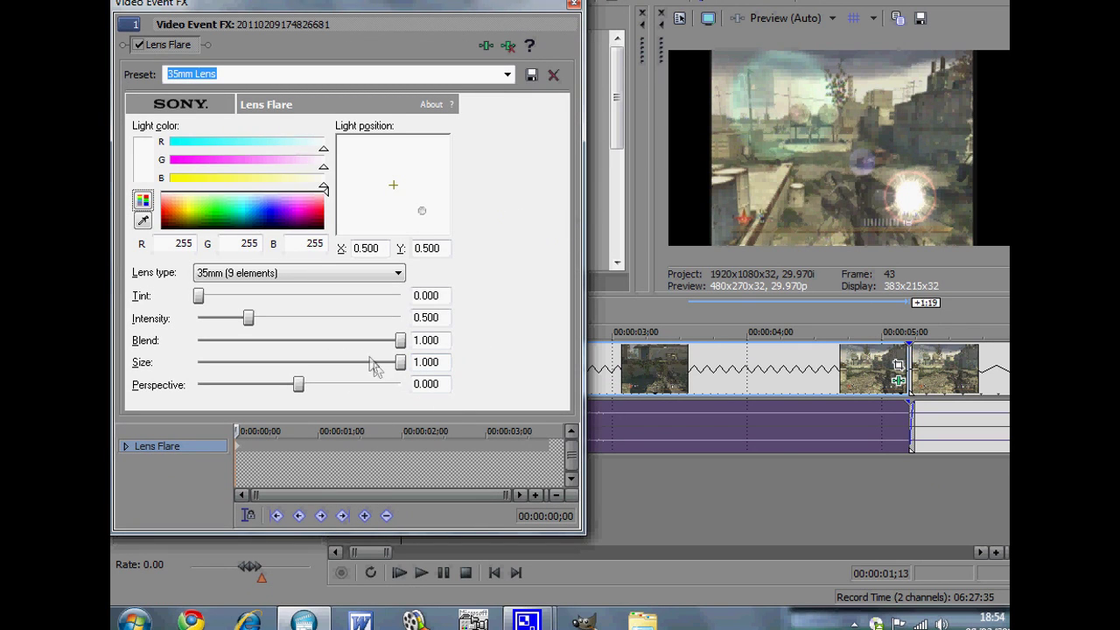
Shrink the flare to size 0.667 and dim its intensity to about 0.198, moving the light to X -0.063, Y 0.368.
drag(394, 366, 333, 364)
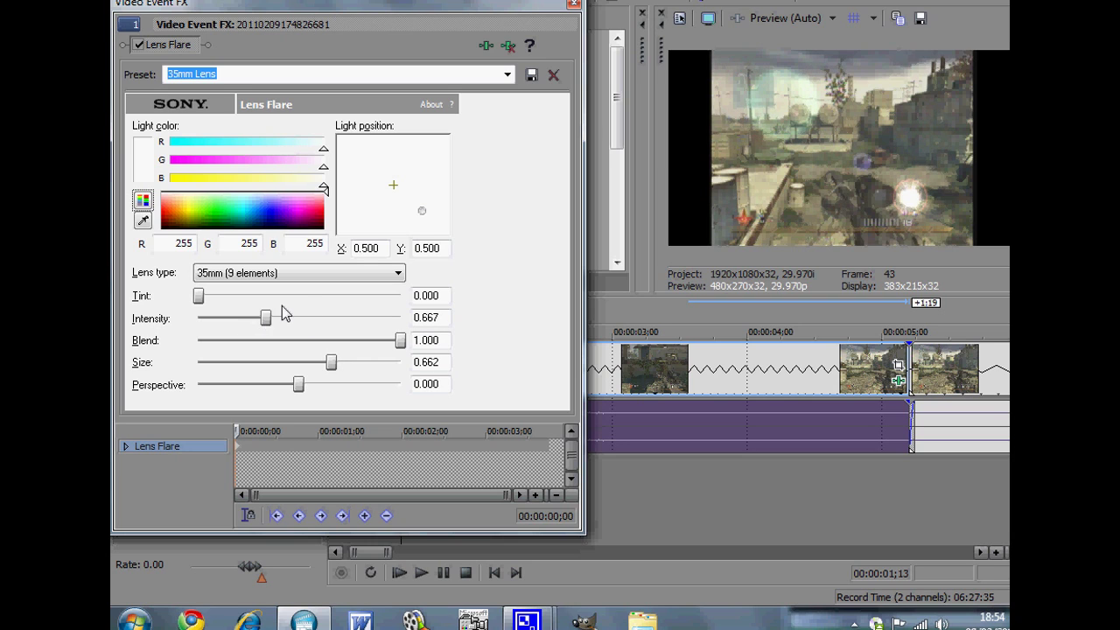
drag(282, 308, 241, 350)
drag(422, 211, 389, 203)
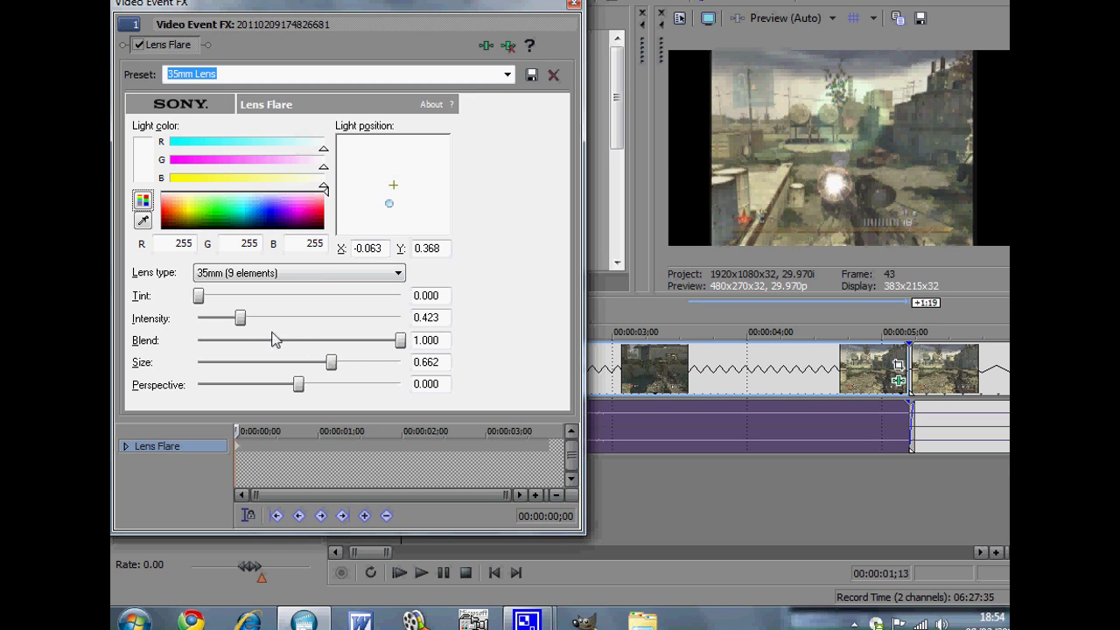
drag(240, 322, 217, 325)
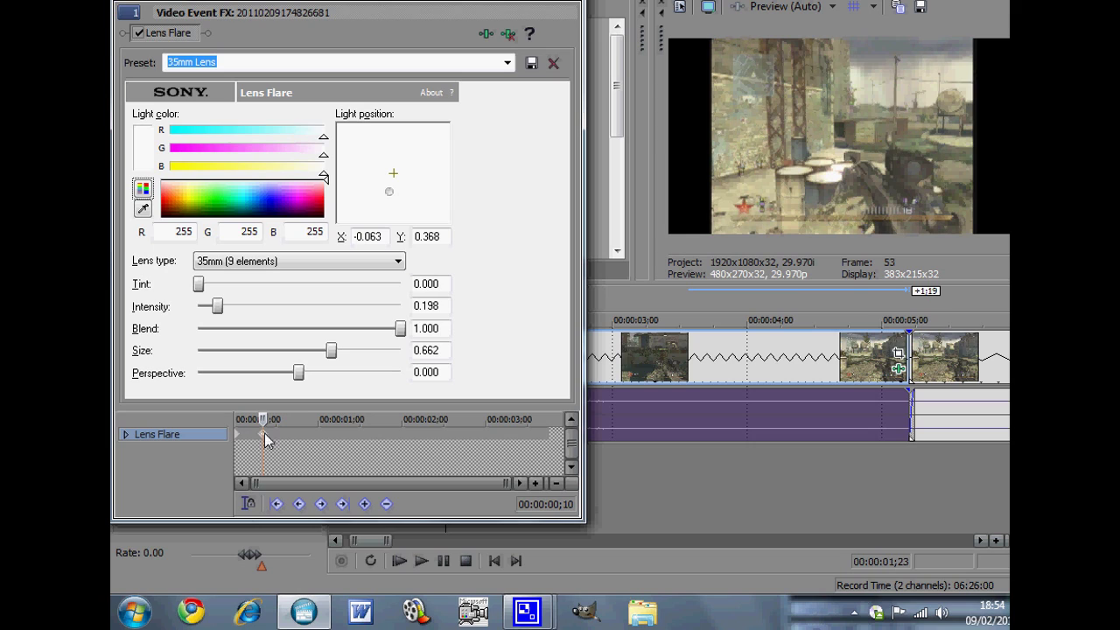
Add a Lens Flare keyframe, move the light onto the gun and brighten the flare slightly.
double_click(264, 434)
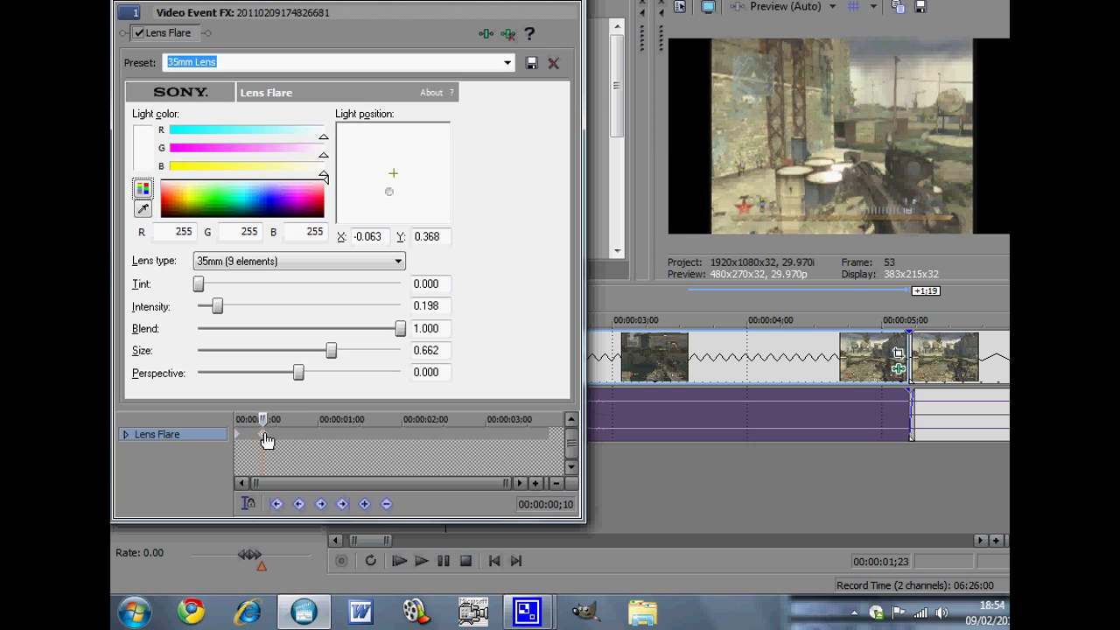
click(388, 194)
drag(390, 194, 400, 187)
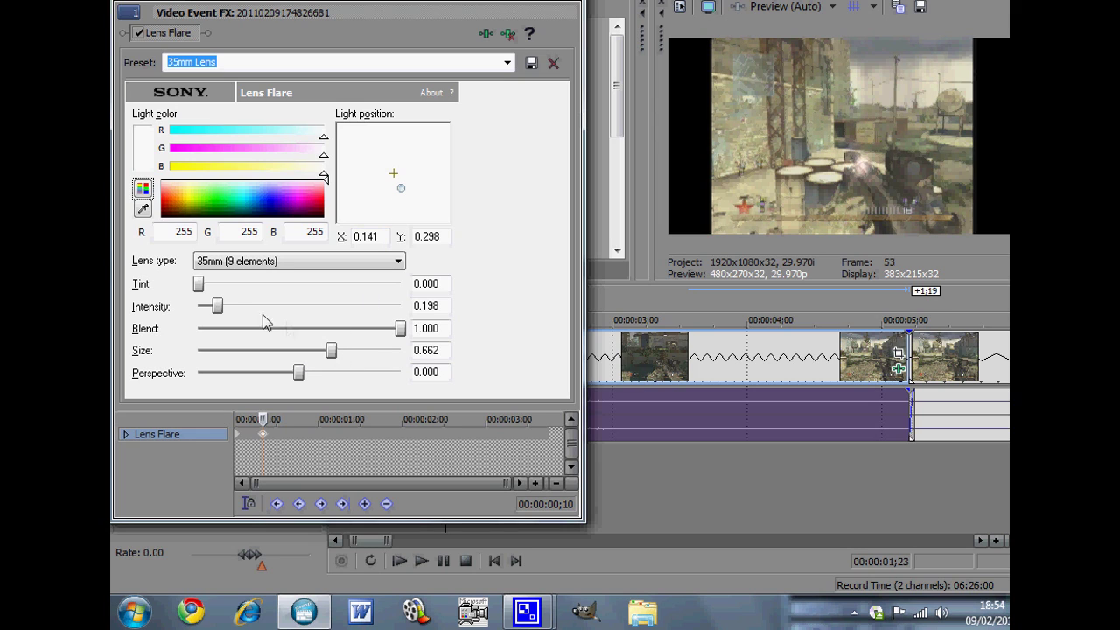
drag(223, 309, 233, 310)
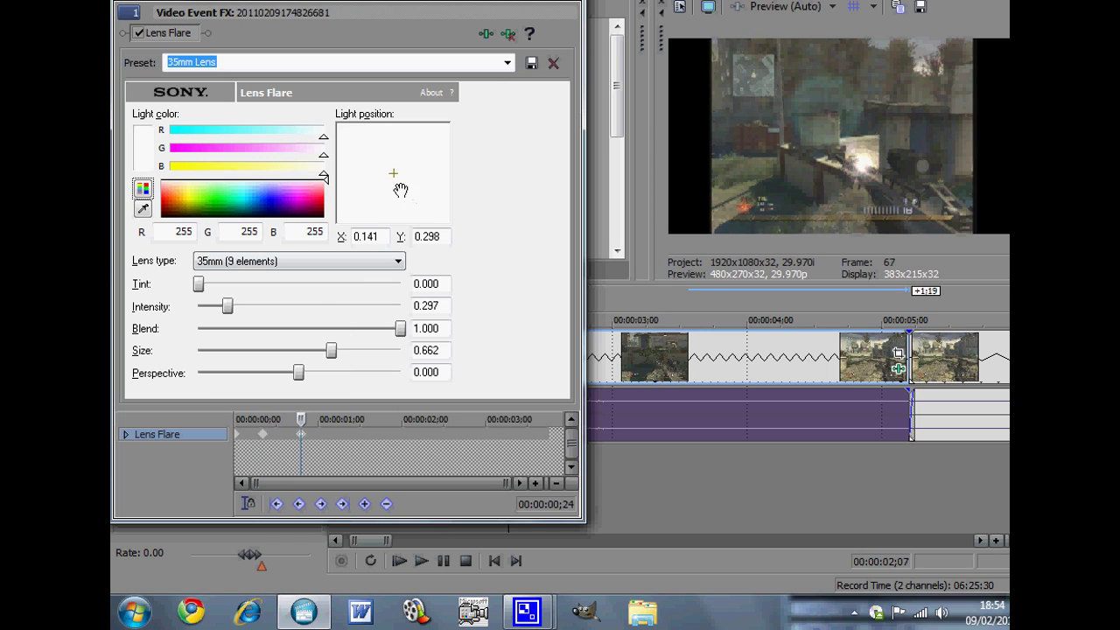
drag(401, 187, 401, 193)
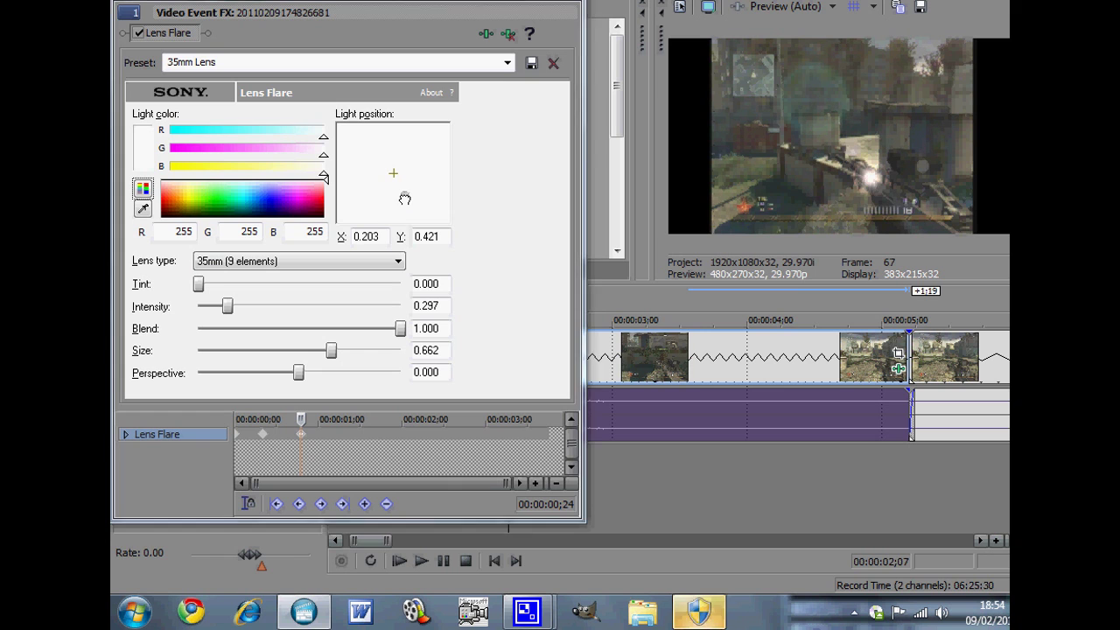
Dismiss the taskbar pop-up menu and close the Java update notification.
right_click(688, 604)
click(675, 566)
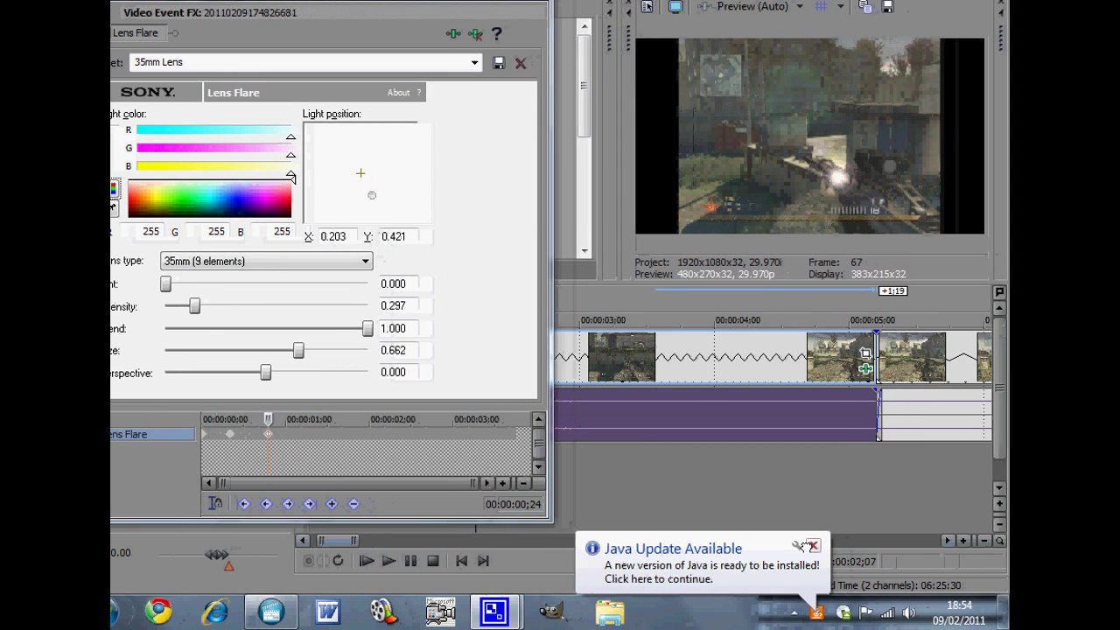
click(812, 546)
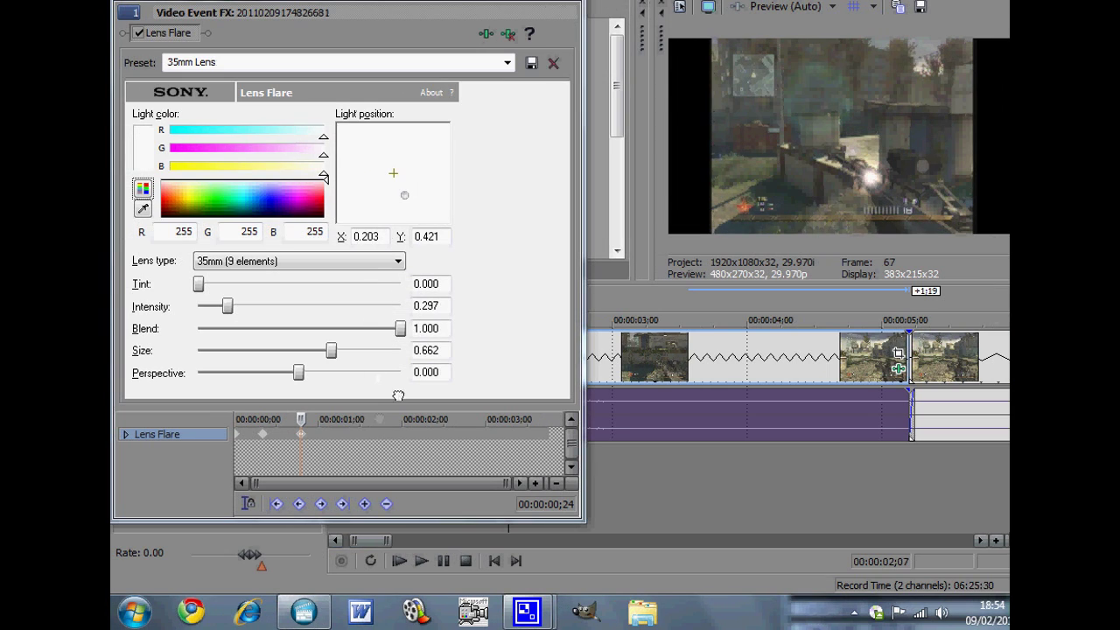
Keyframe the flare on the gun at 00:00:01;08 and 00:00:01;20, raising intensity toward 0.486.
click(339, 437)
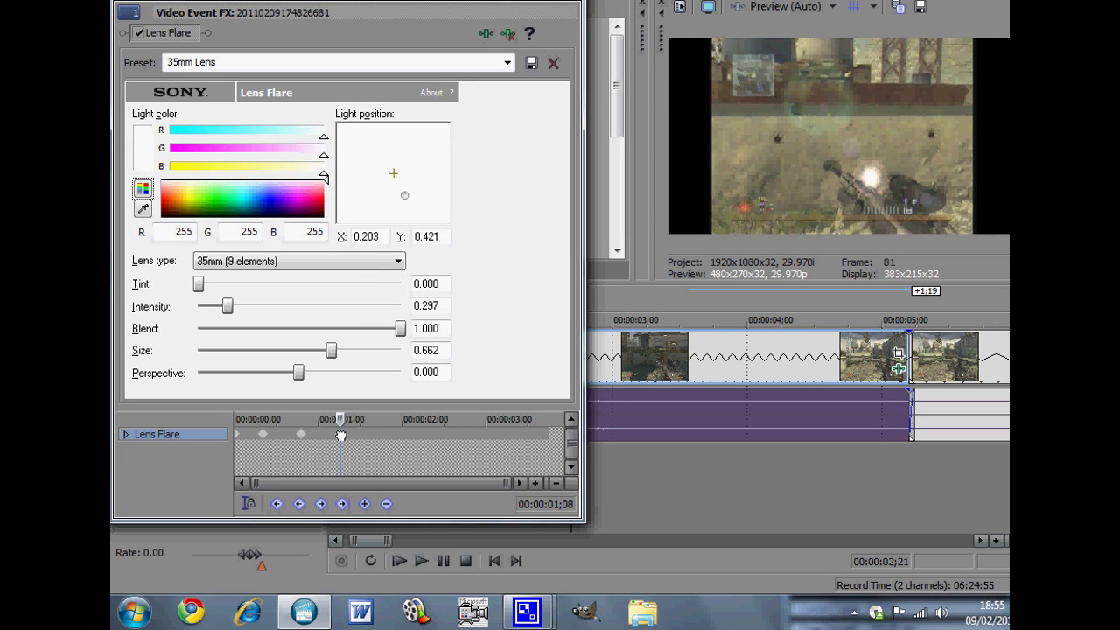
drag(405, 198, 406, 210)
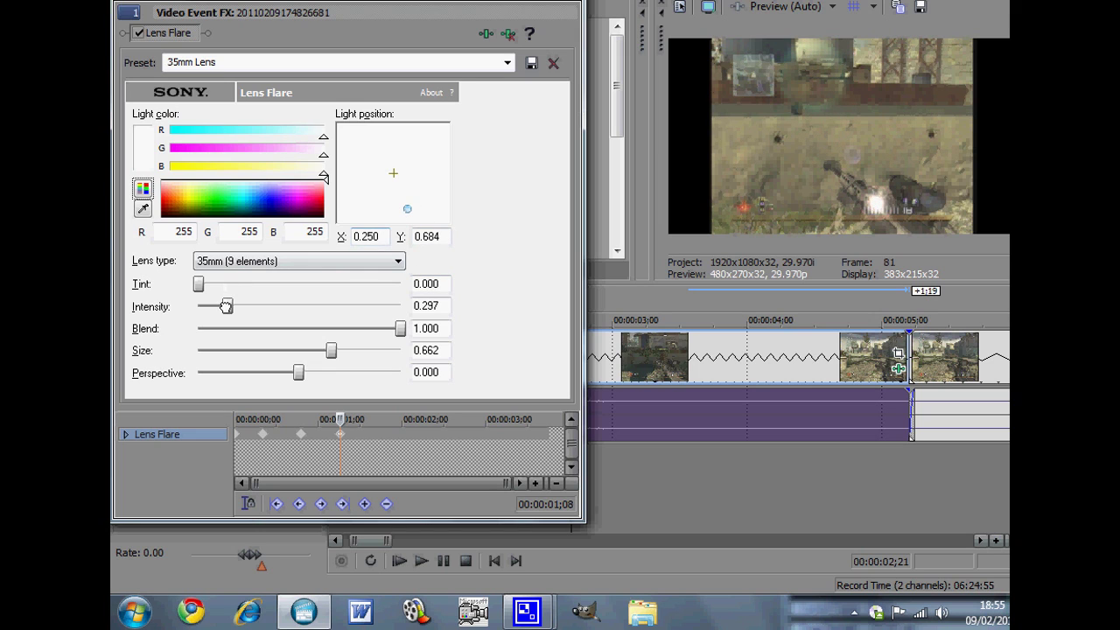
drag(228, 306, 233, 306)
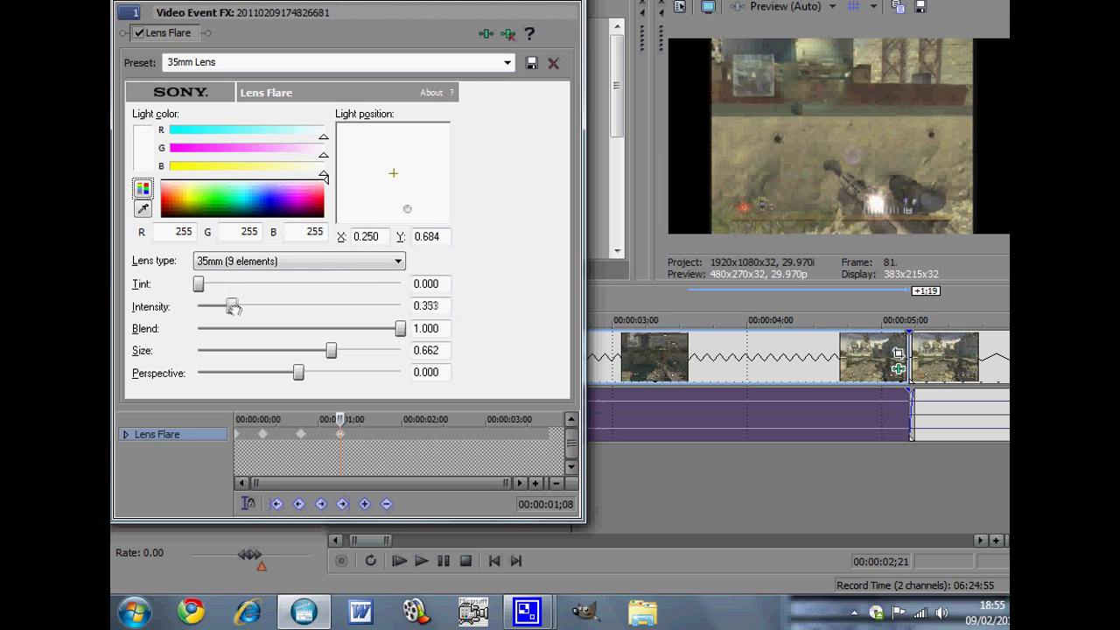
click(372, 433)
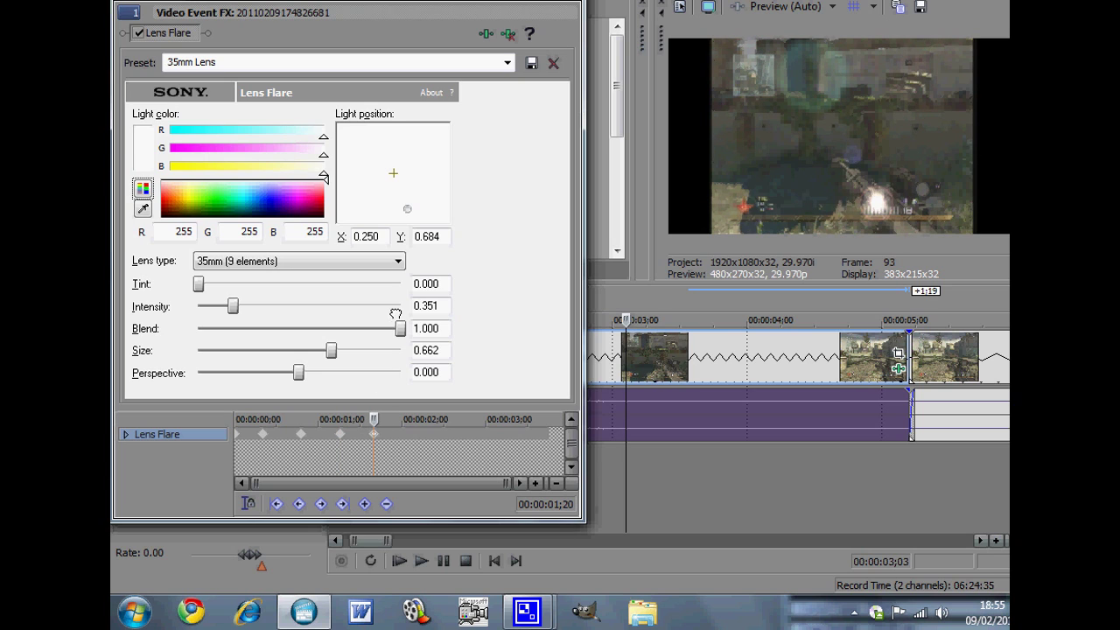
drag(407, 210, 412, 215)
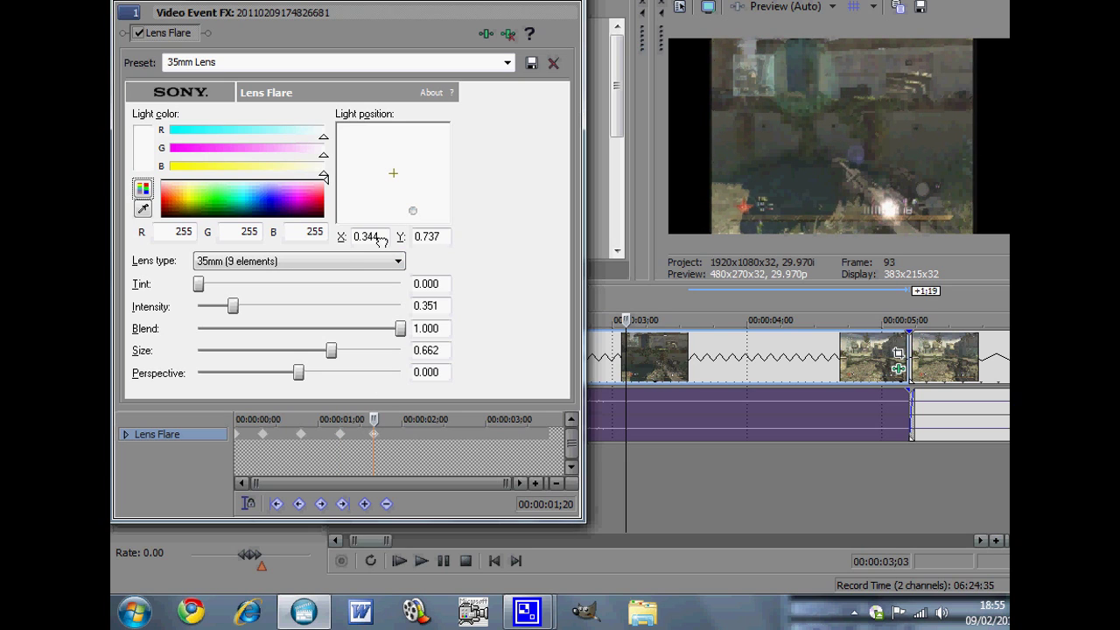
drag(229, 306, 246, 305)
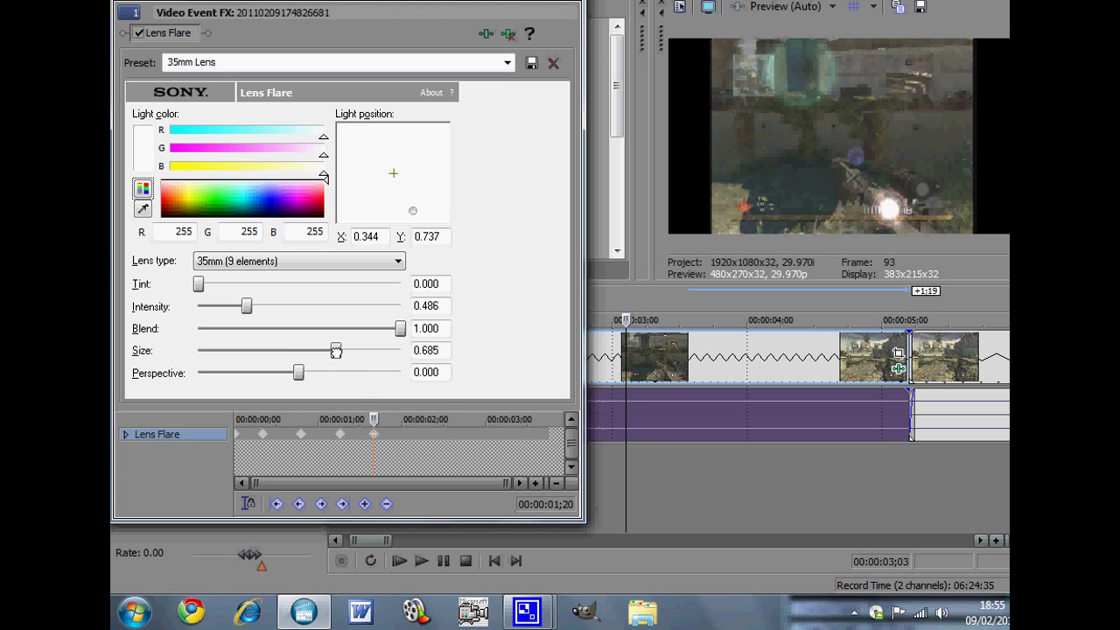
click(405, 437)
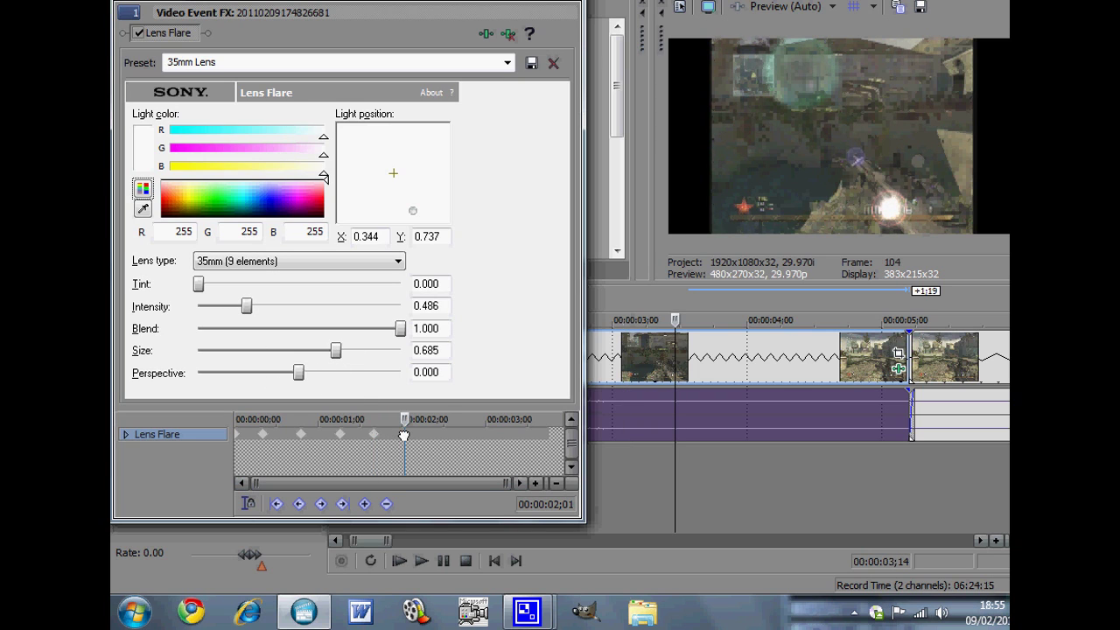
Move the flare down with the gun, then keyframe 00:00:02;15 slightly dimmer with size about 0.712.
drag(410, 210, 424, 224)
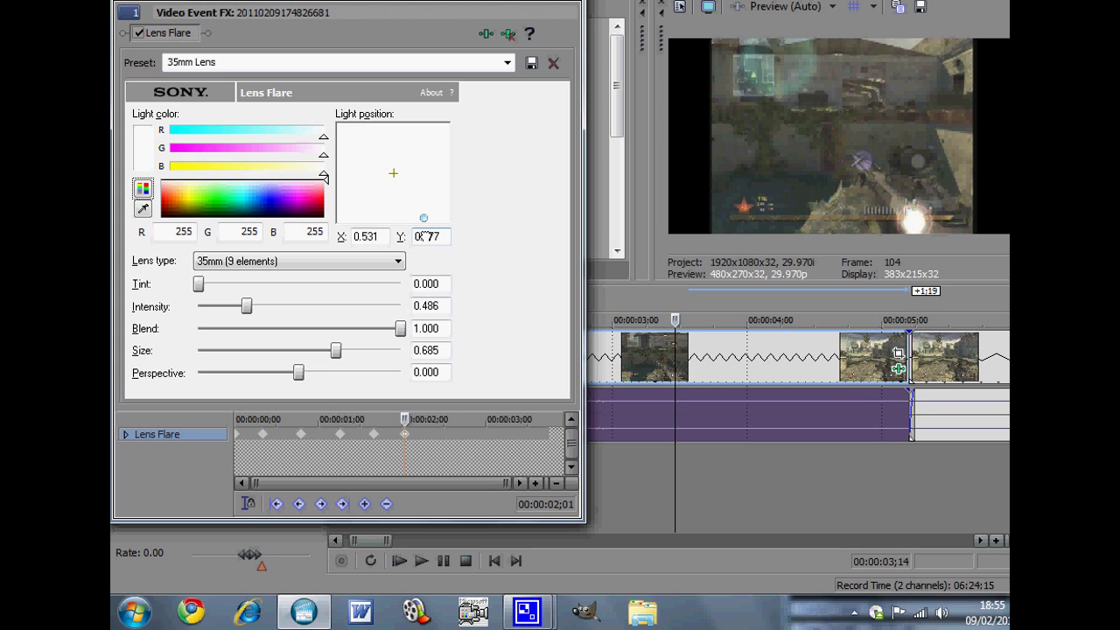
click(444, 436)
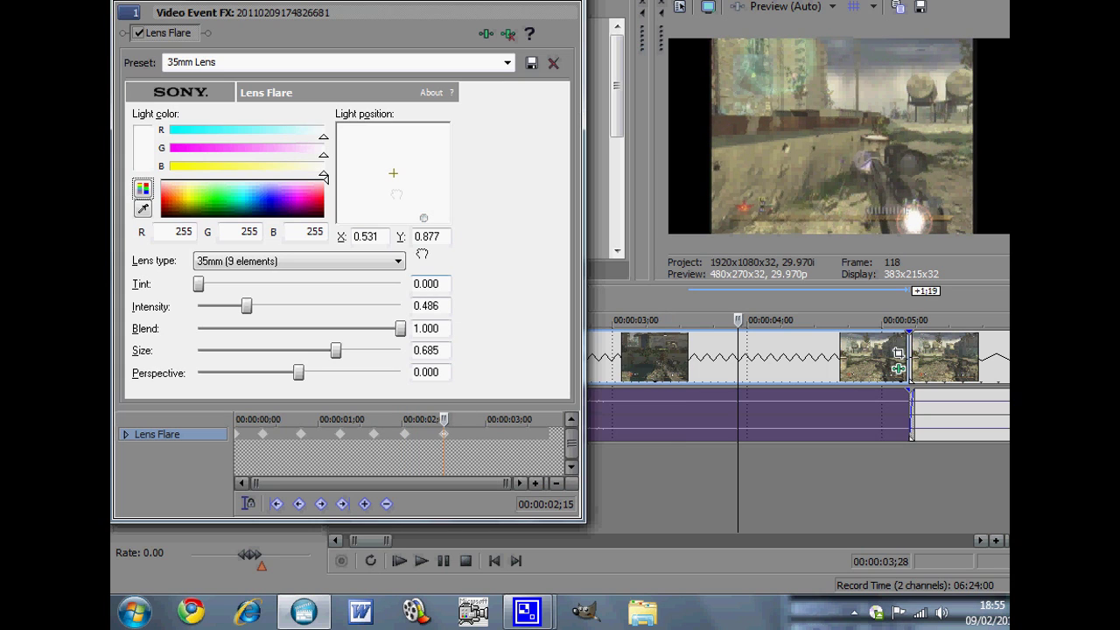
drag(424, 218, 424, 227)
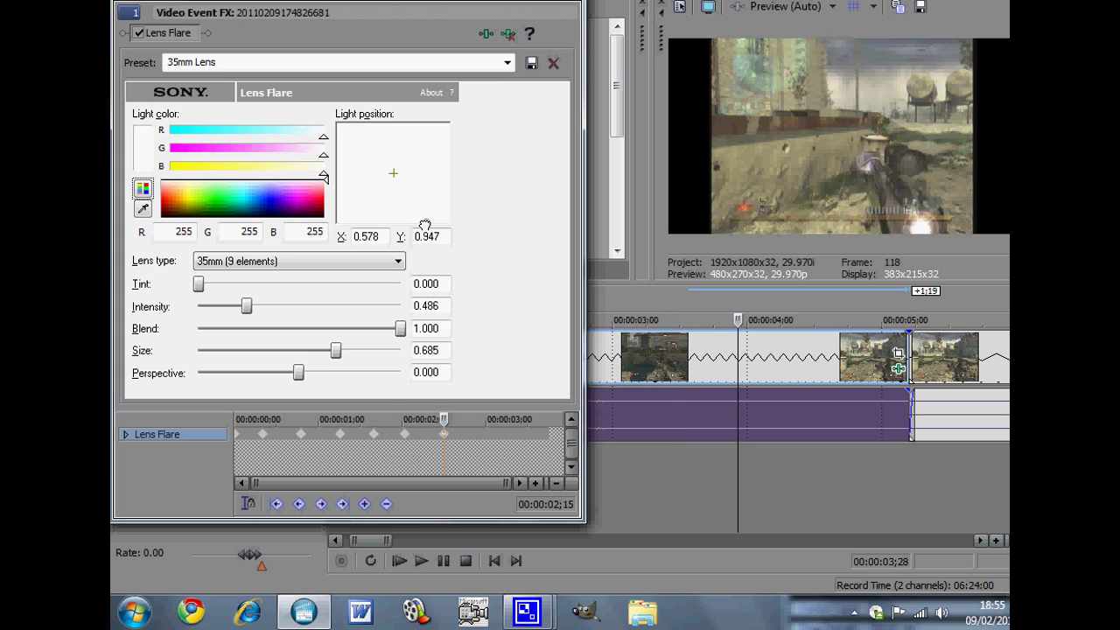
drag(247, 310, 232, 308)
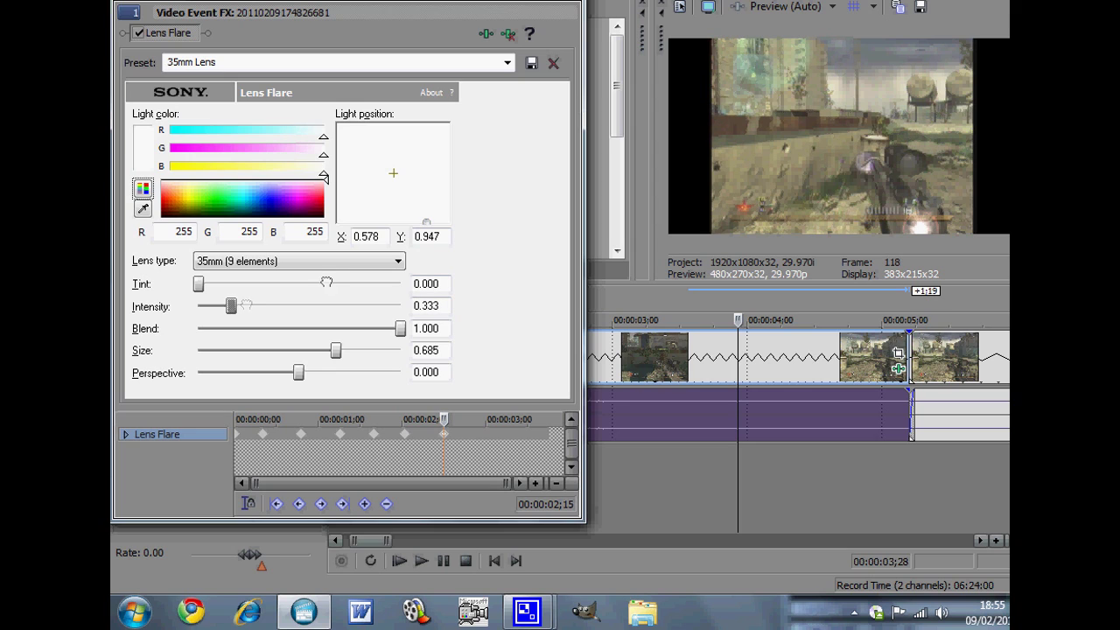
double_click(326, 350)
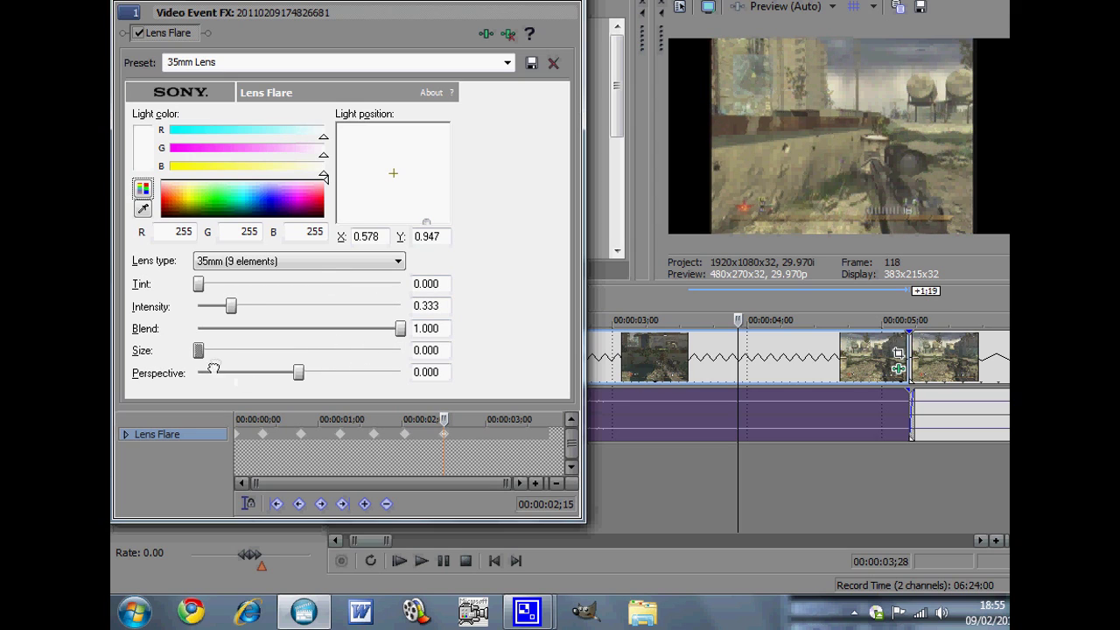
drag(200, 350, 341, 351)
Keyframe 00:00:03;01 at size 0.590 with lower intensity, then fade intensity to 0 at 00:00:03;22.
click(487, 435)
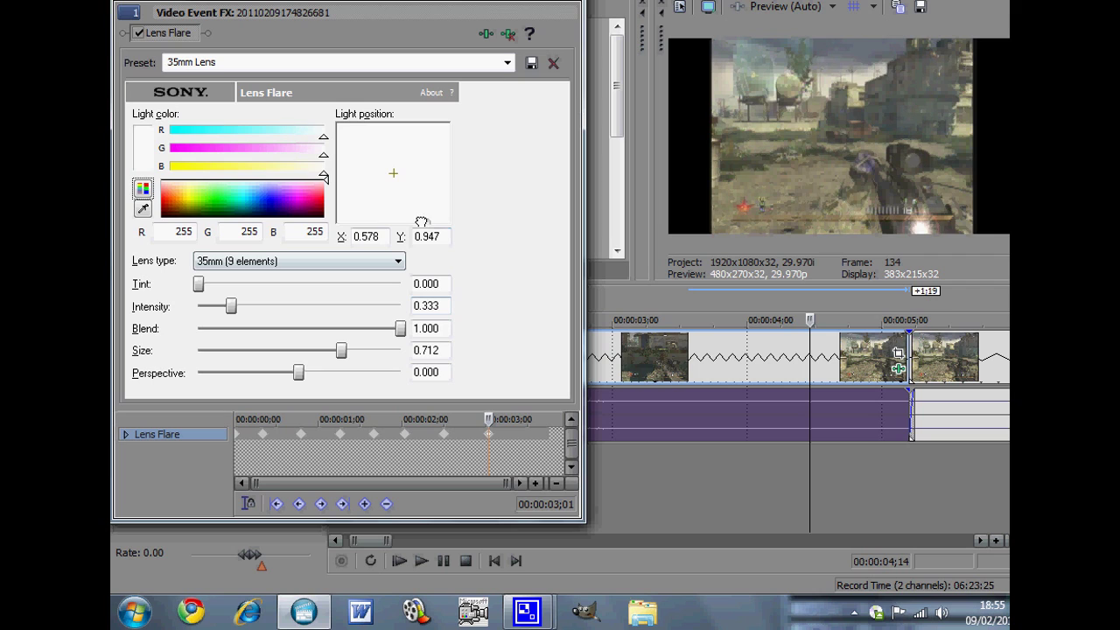
drag(430, 228, 437, 221)
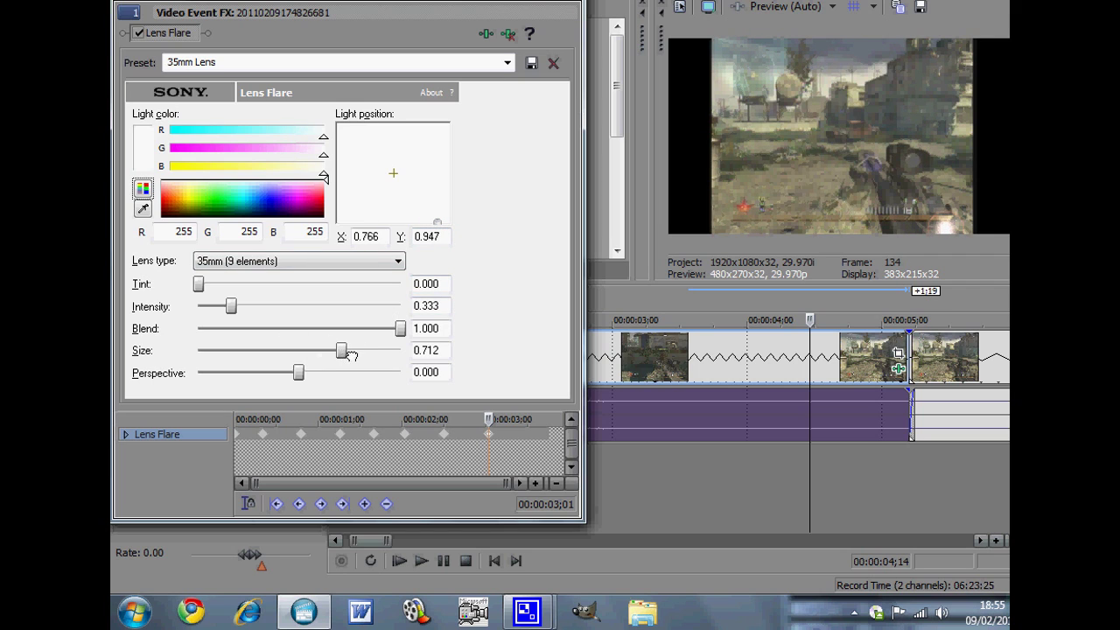
drag(350, 355, 325, 354)
drag(232, 307, 218, 307)
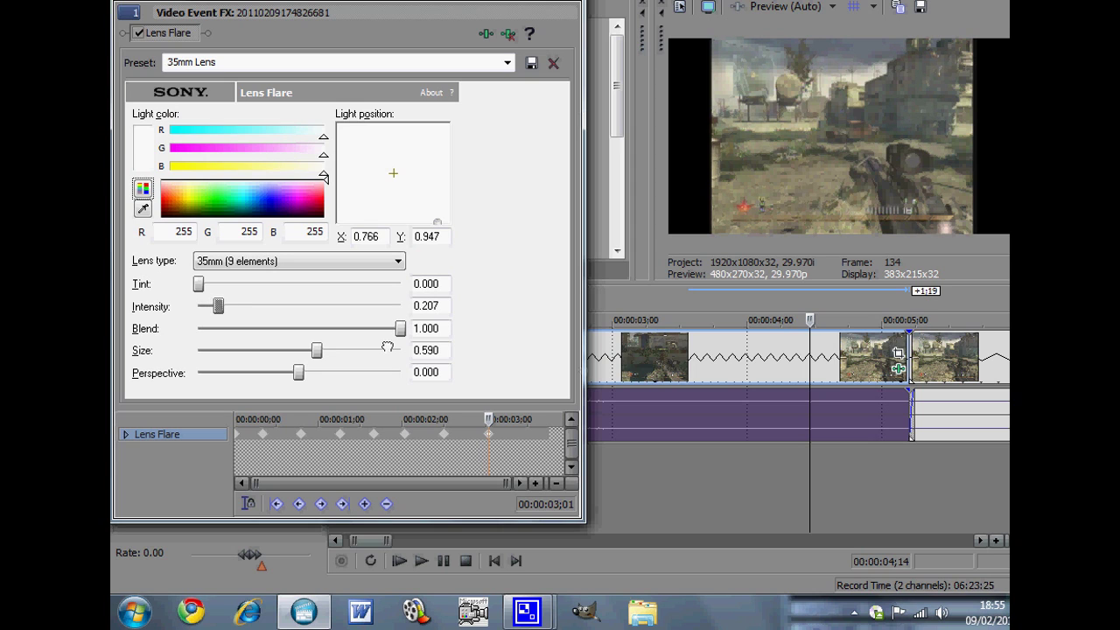
click(546, 438)
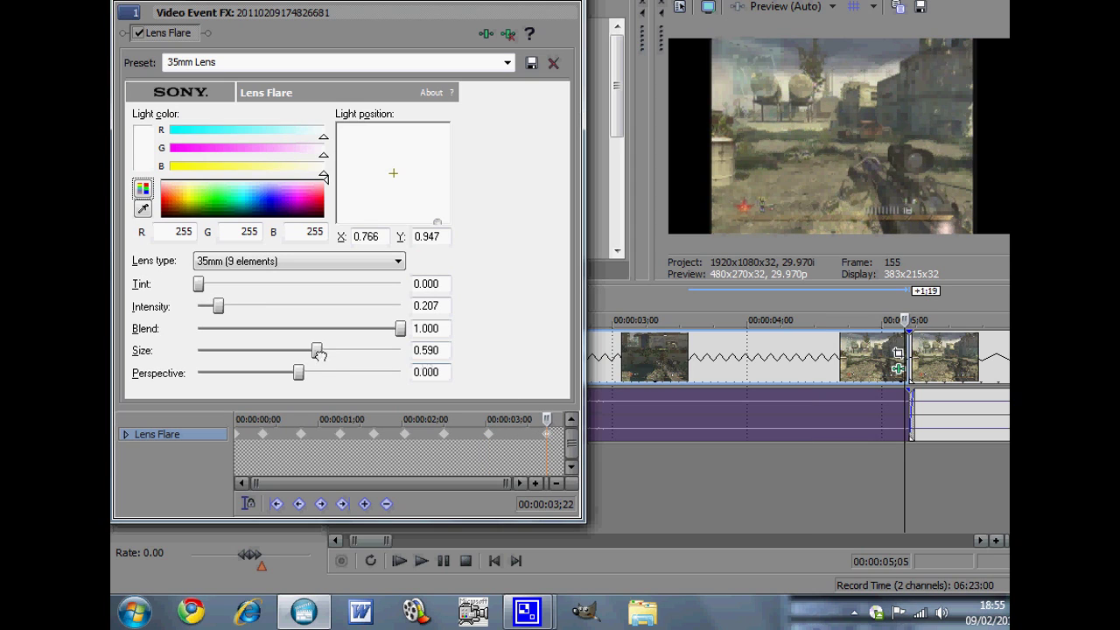
drag(215, 307, 191, 308)
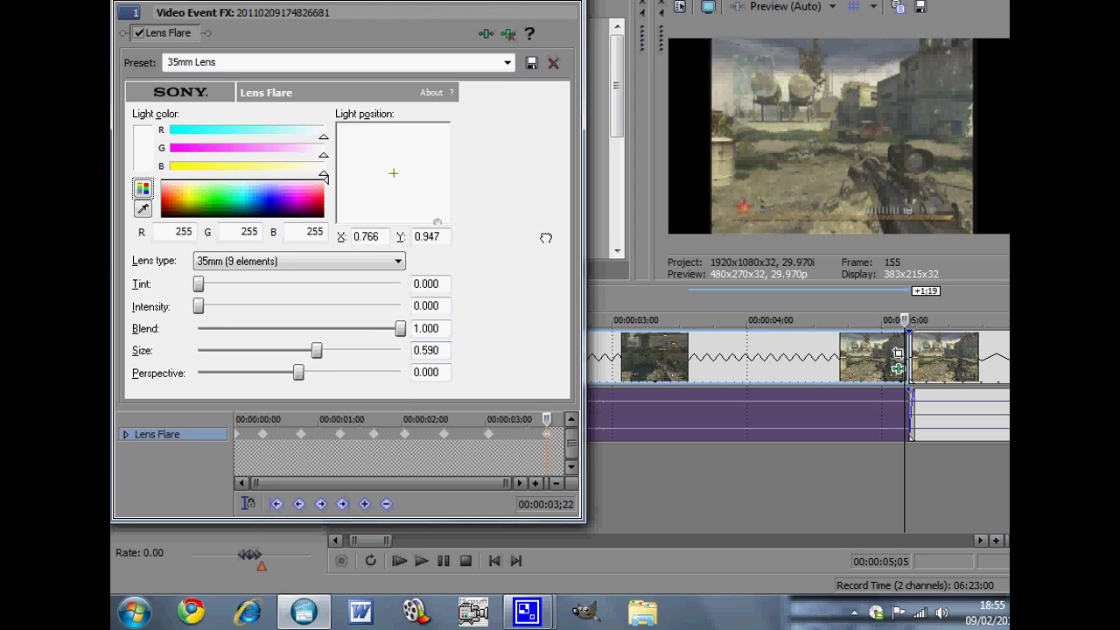
click(399, 561)
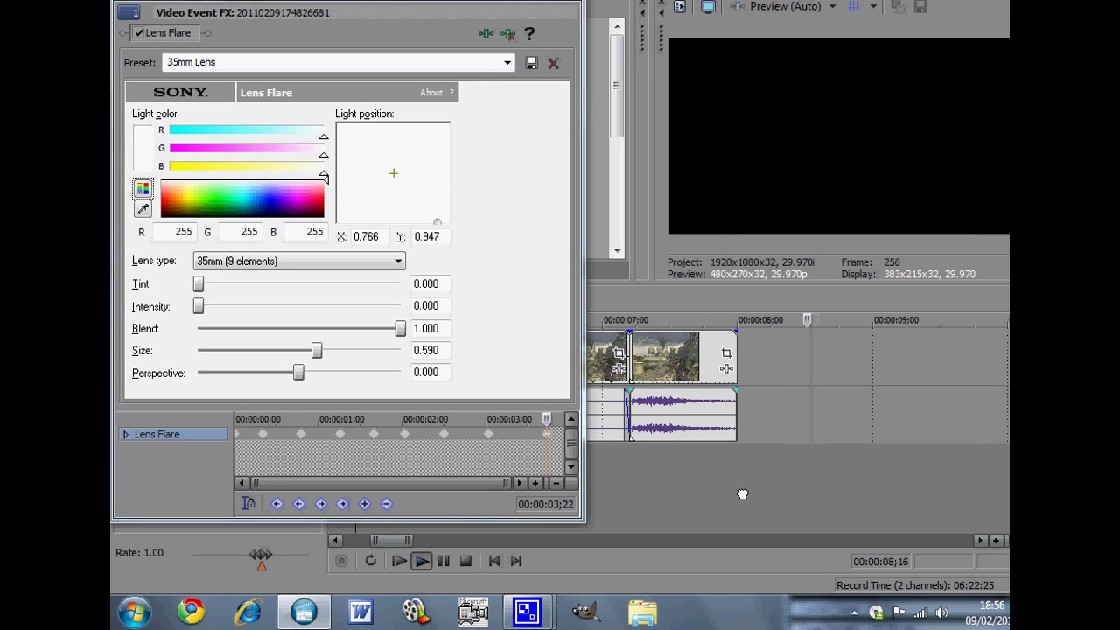
click(464, 561)
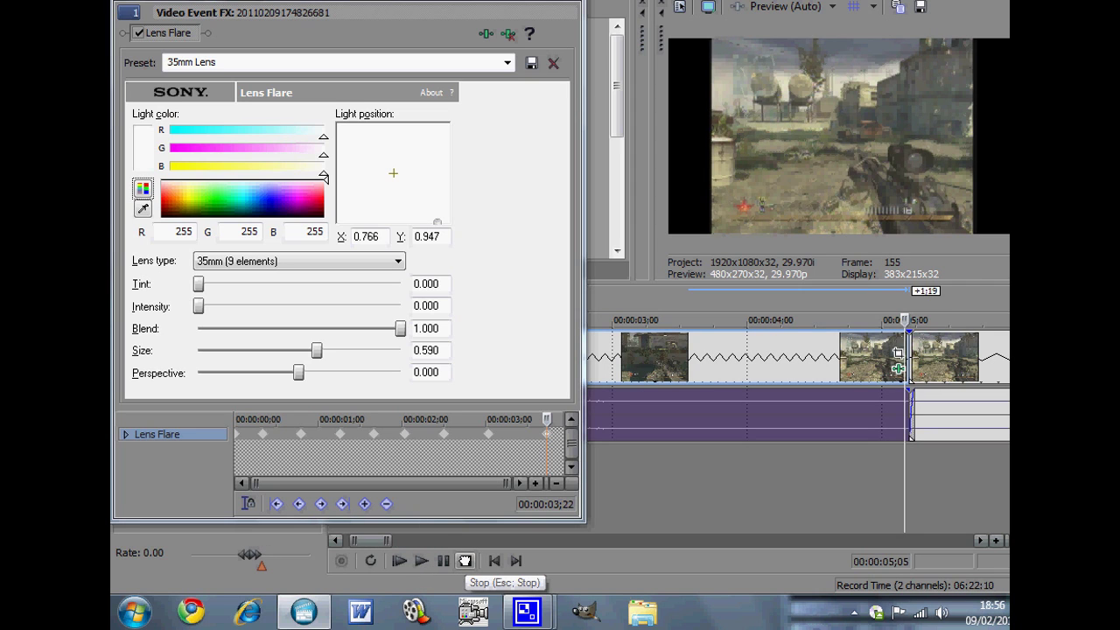